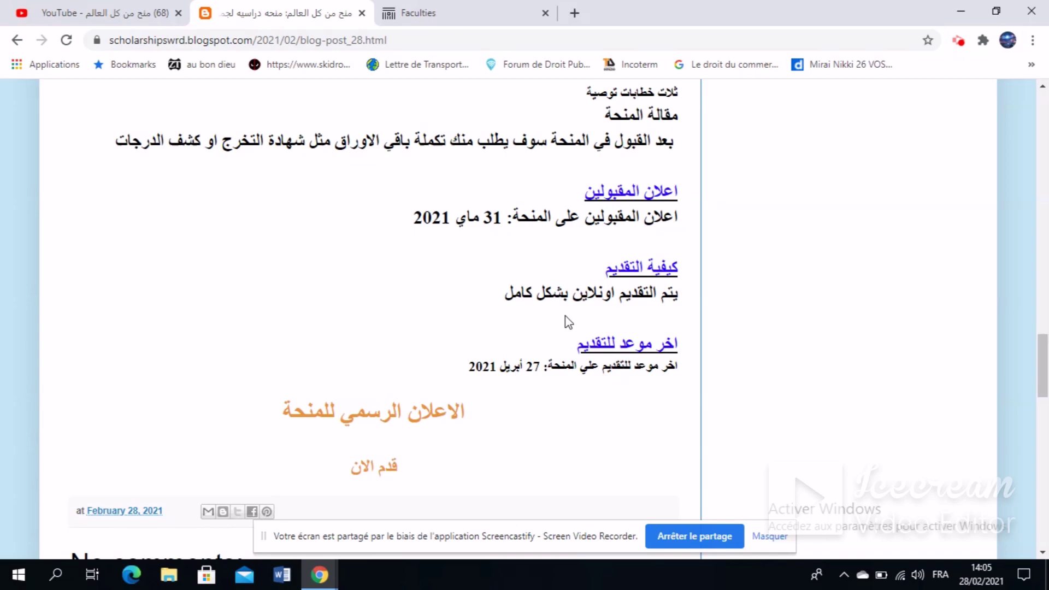
Open the blog post's official scholarship announcement link in a new tab and switch to that page.
scroll(568, 321, "down", 1)
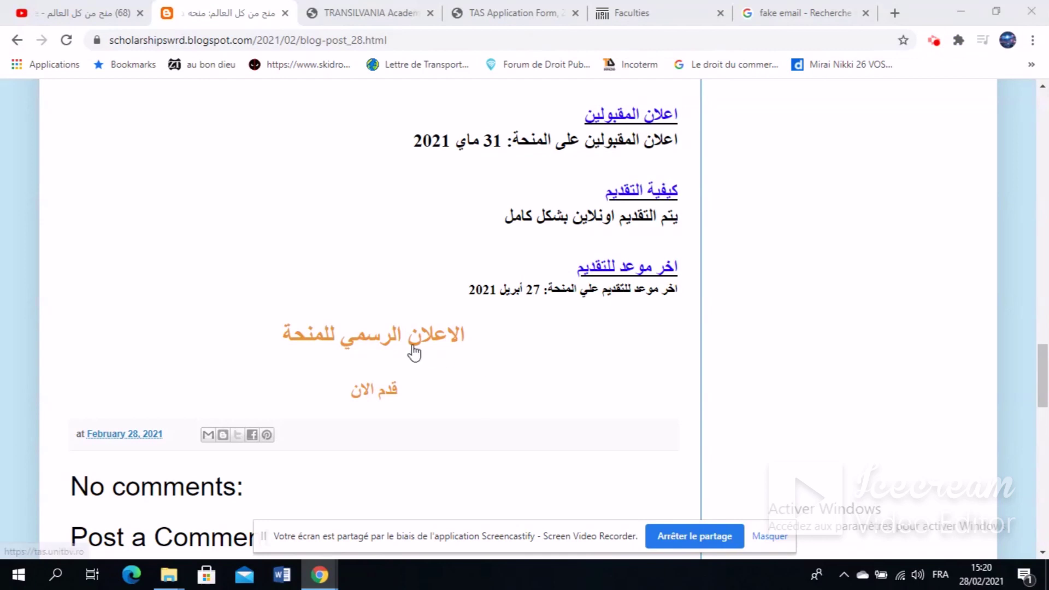
right_click(377, 345)
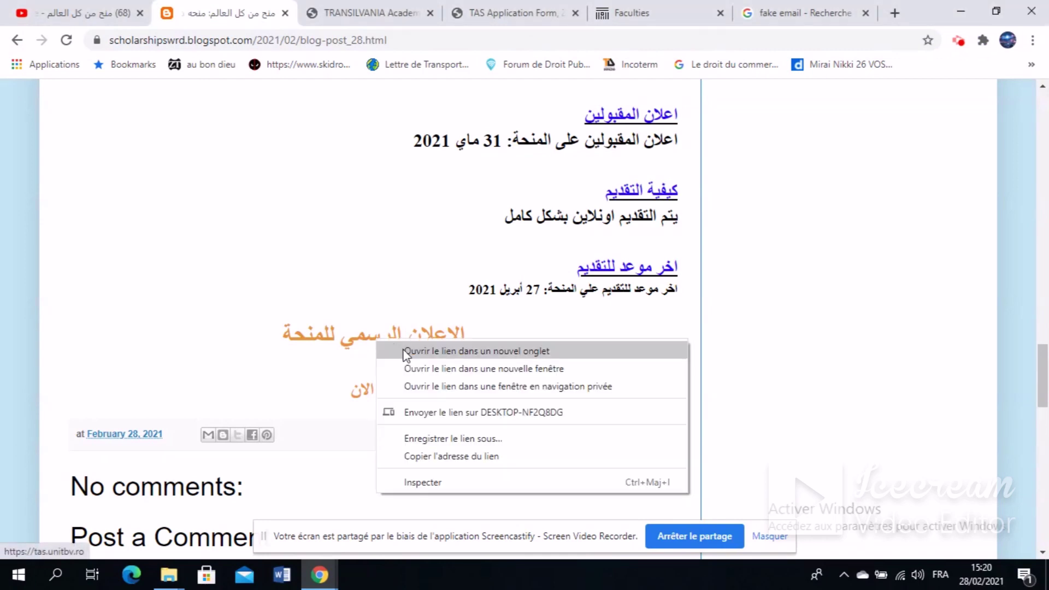
left_click(404, 353)
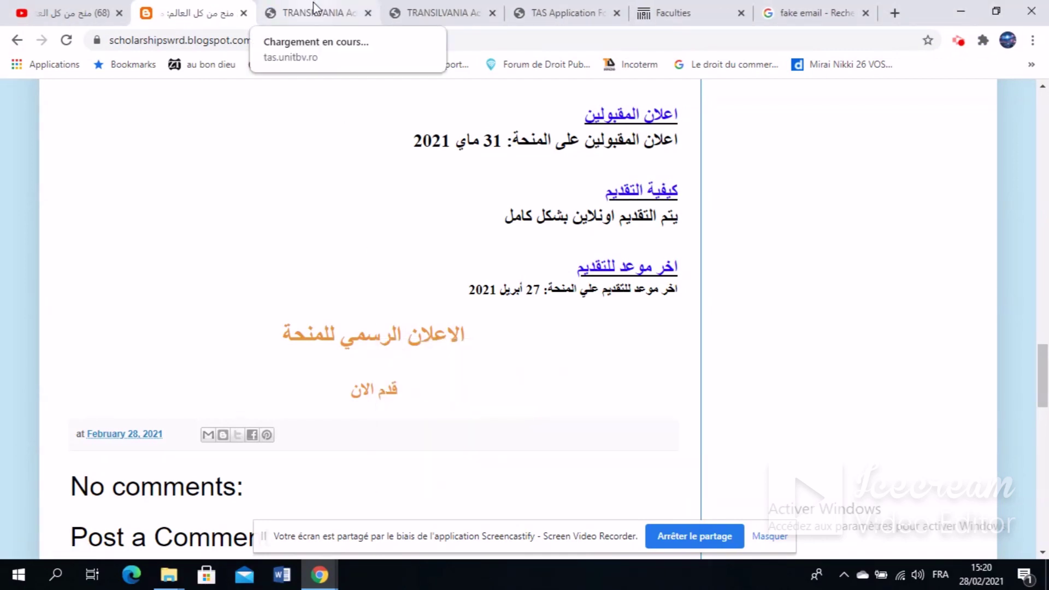
left_click(313, 13)
Read through the Transilvania Academica Scholarship page, covering objectives, eligibility, duration, scholarship amount, application file and selection calendar.
scroll(310, 171, "down", 4)
scroll(309, 169, "up", 4)
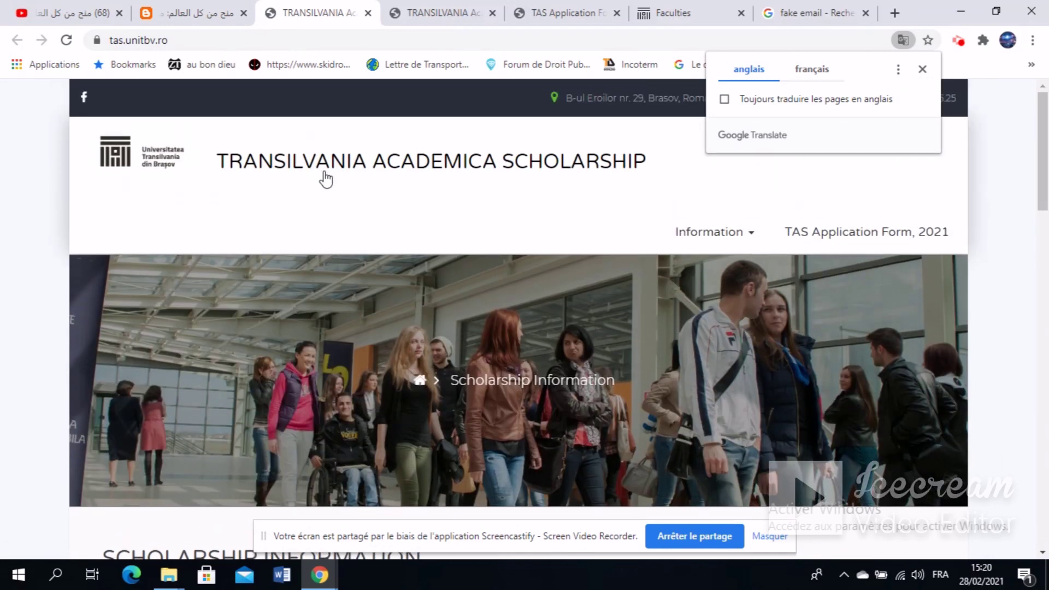
scroll(326, 179, "down", 7)
scroll(206, 204, "down", 8)
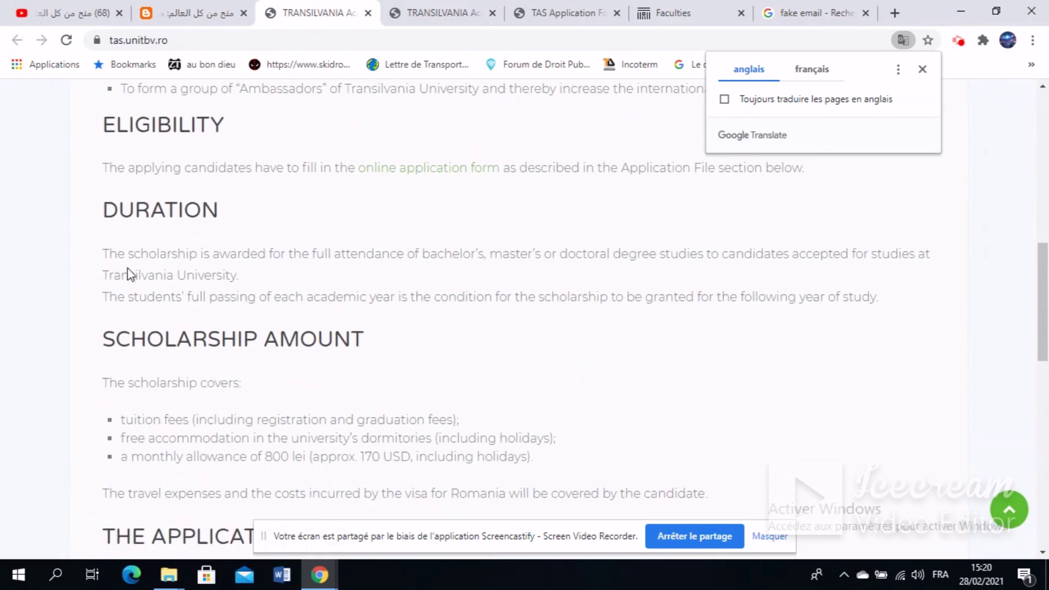
scroll(130, 273, "down", 8)
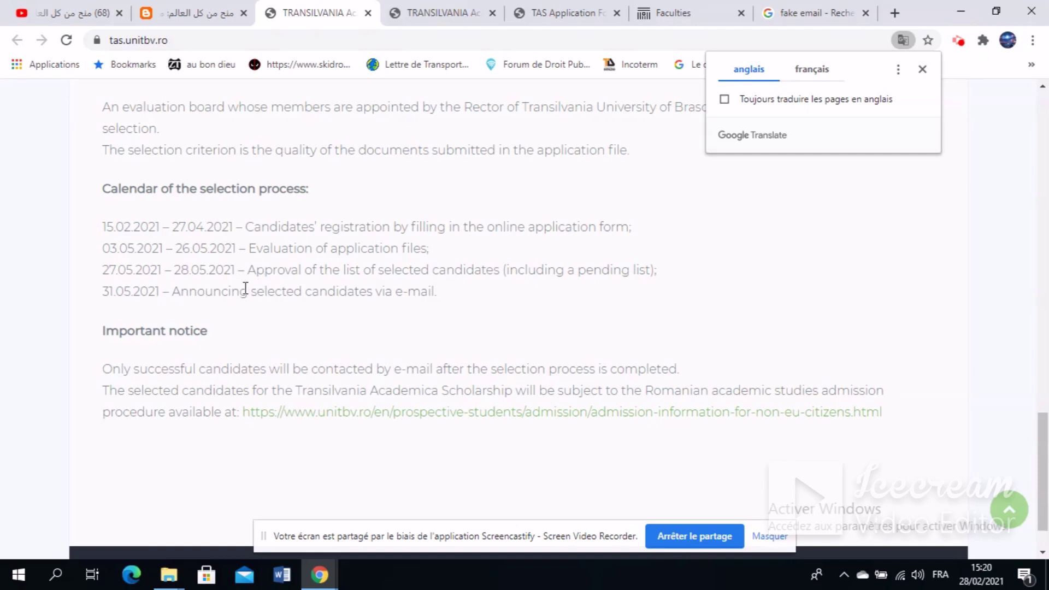
scroll(333, 311, "up", 10)
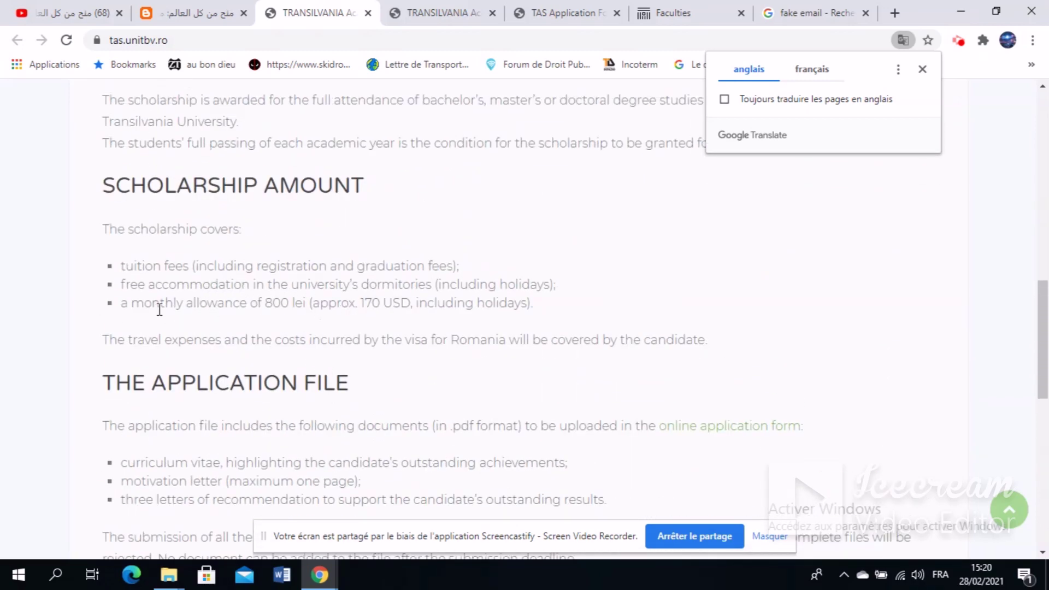
scroll(101, 299, "up", 1)
scroll(99, 298, "up", 6)
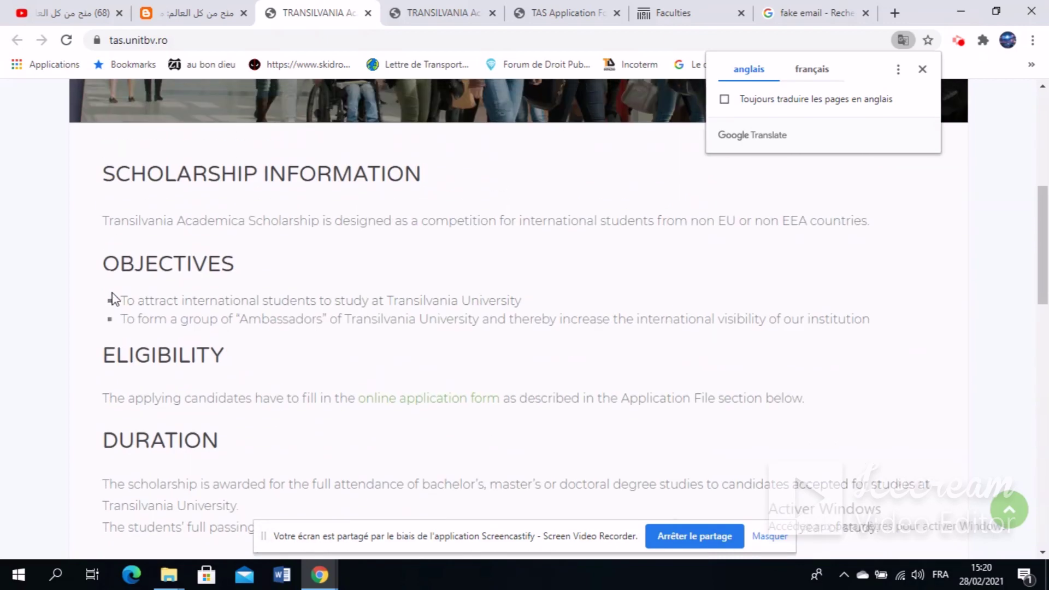
scroll(313, 290, "down", 3)
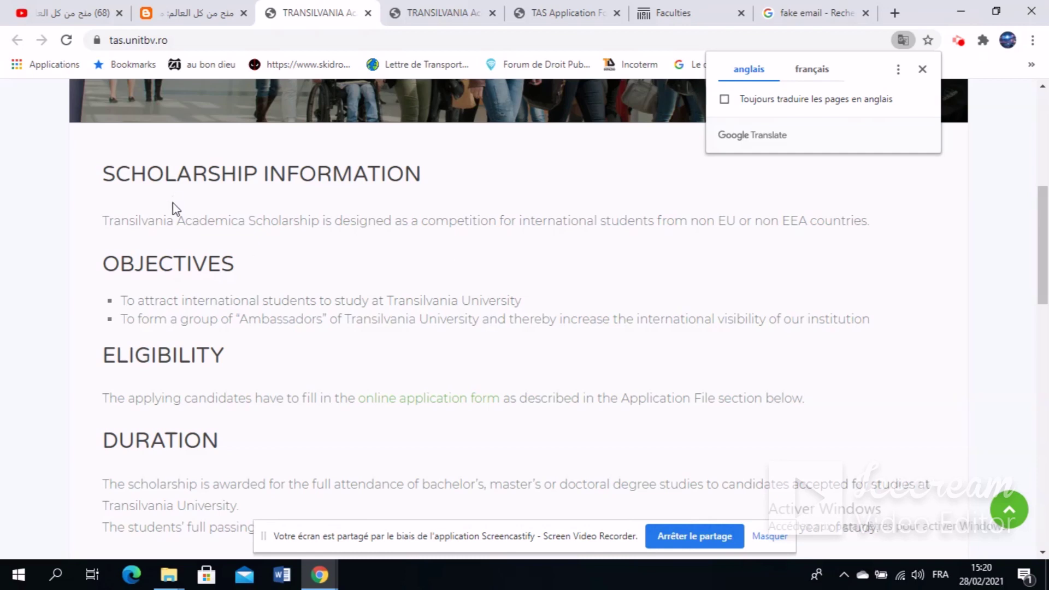
Return to the scholarship blog post and open its apply-now link in a new tab.
left_click(201, 10)
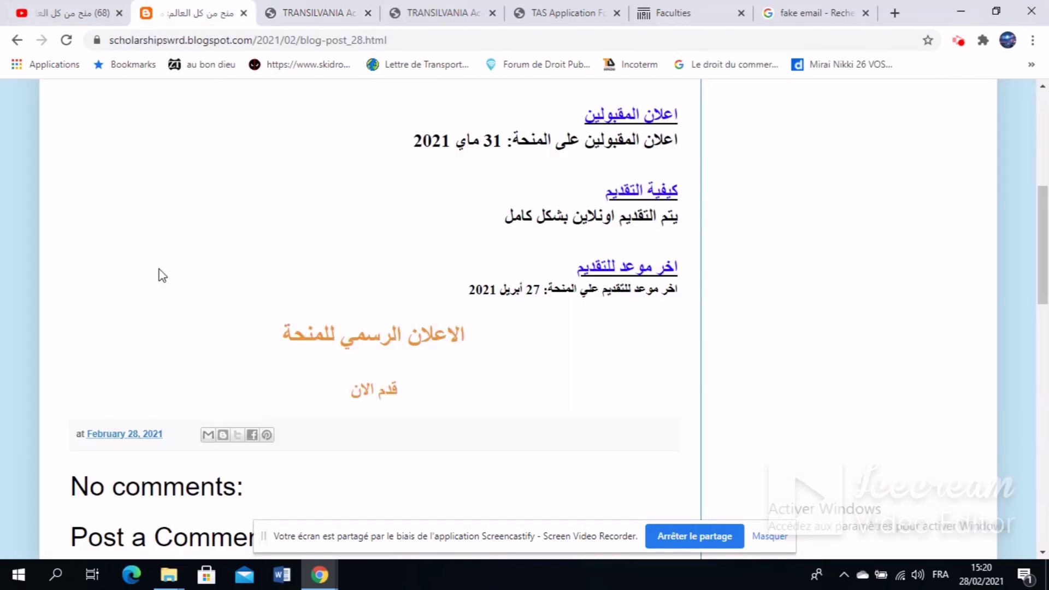
right_click(379, 240)
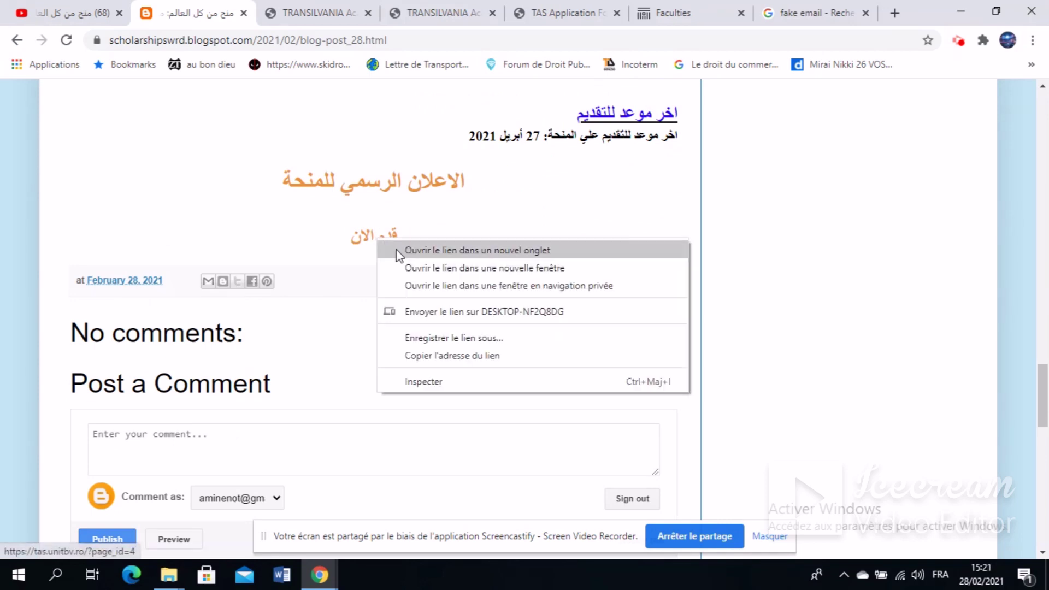
left_click(396, 252)
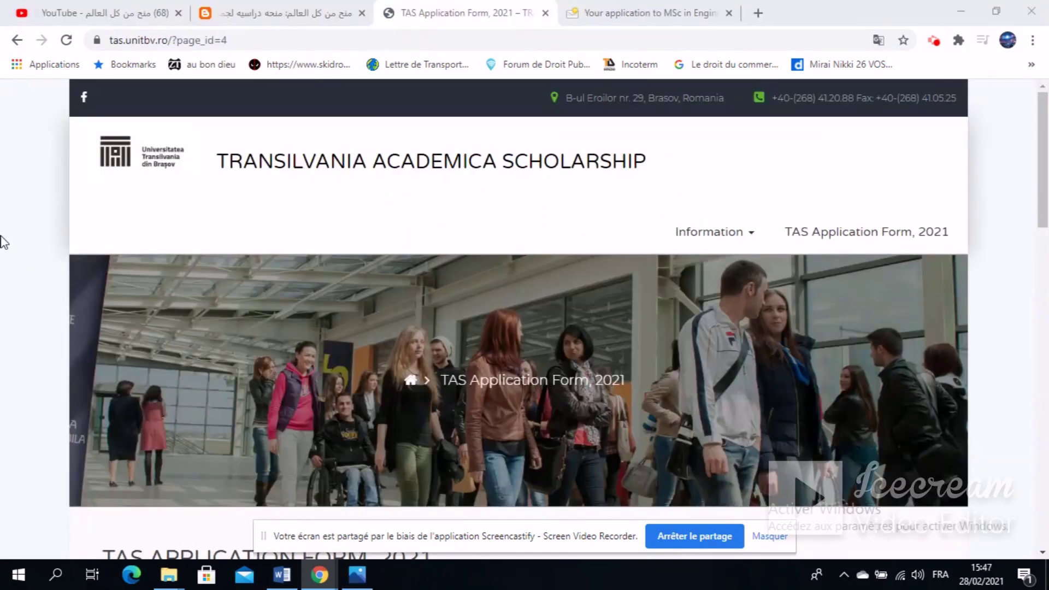
Review the first page of the TAS Application Form, from the name fields through address and contact details to the degree choice.
scroll(2, 242, "down", 8)
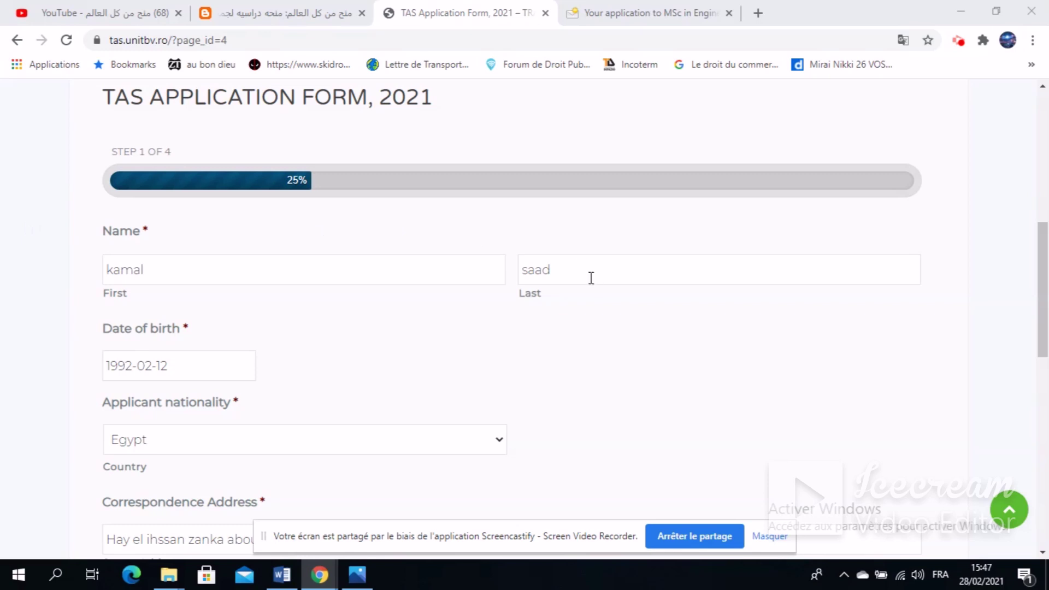
scroll(5, 316, "down", 1)
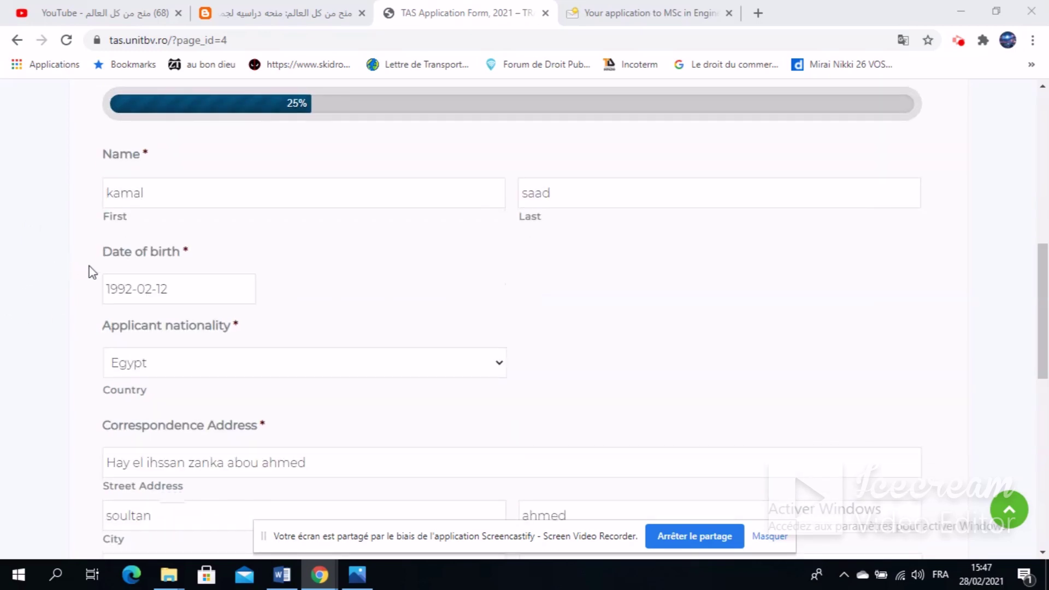
scroll(100, 305, "down", 1)
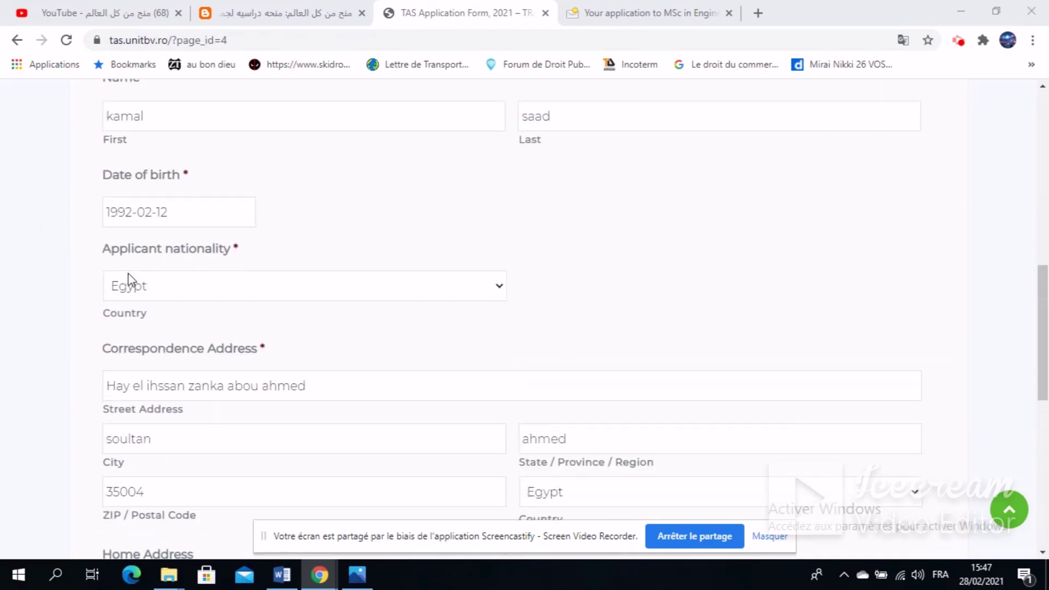
scroll(14, 302, "down", 1)
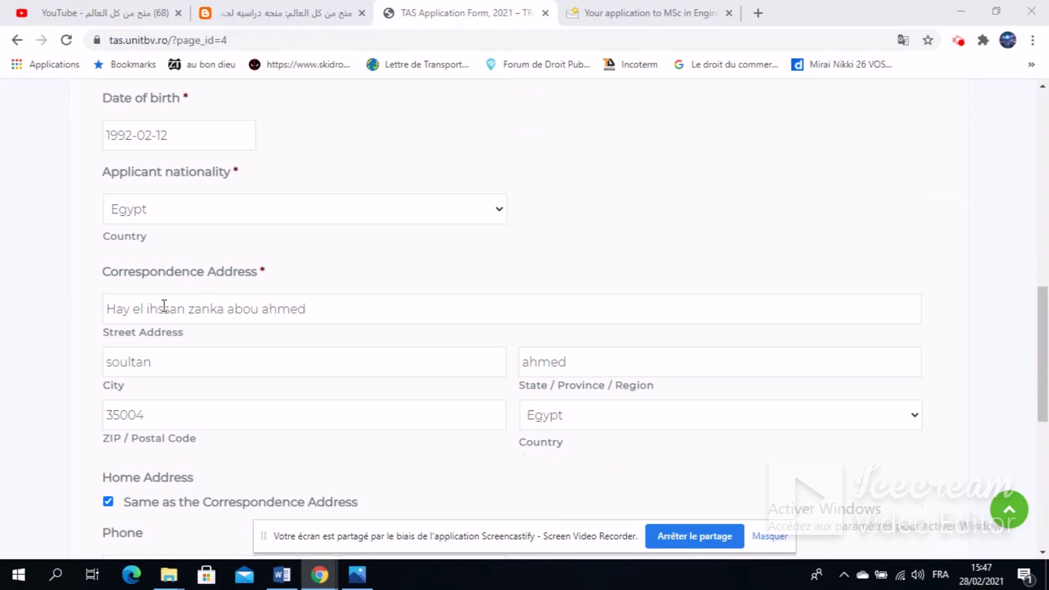
scroll(61, 312, "down", 1)
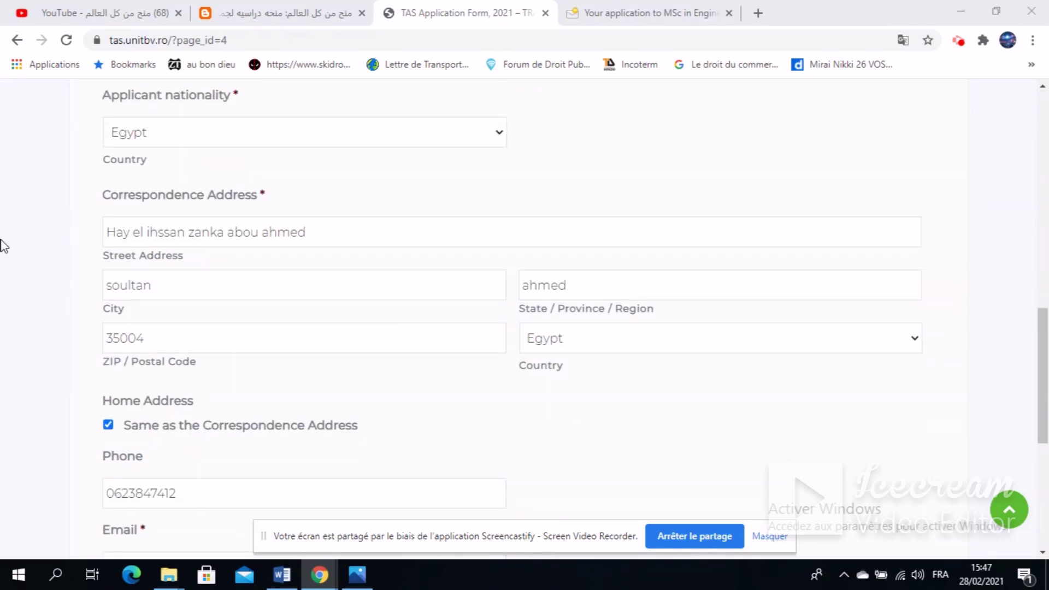
scroll(3, 246, "down", 2)
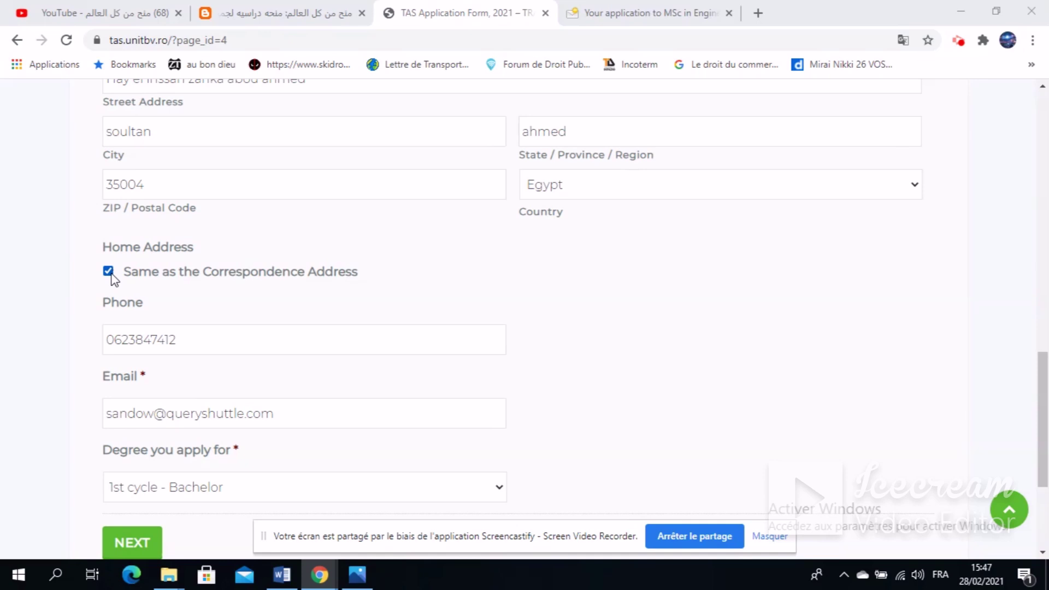
scroll(74, 280, "down", 1)
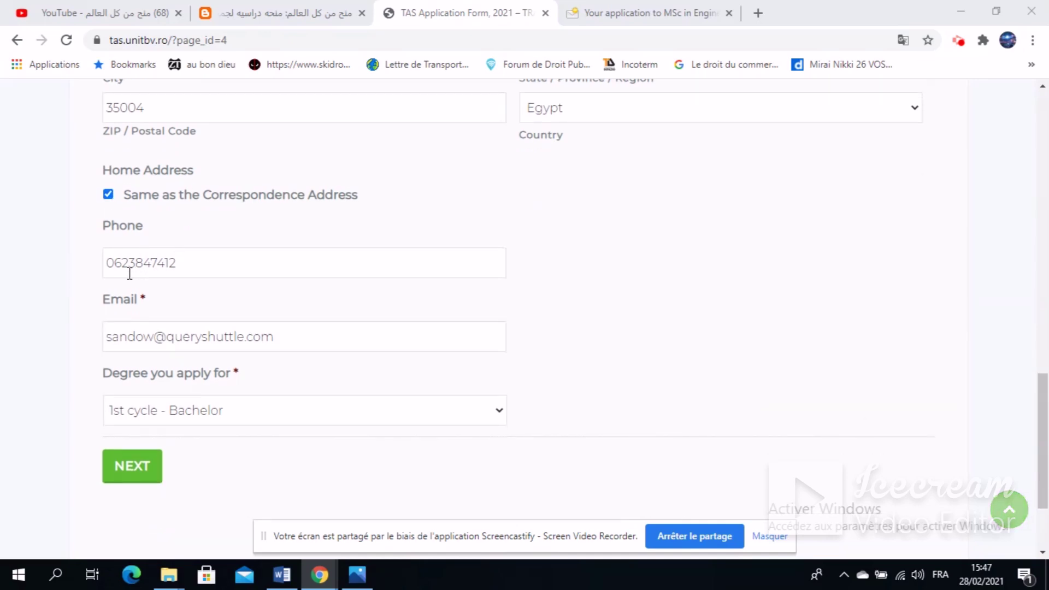
scroll(44, 260, "down", 1)
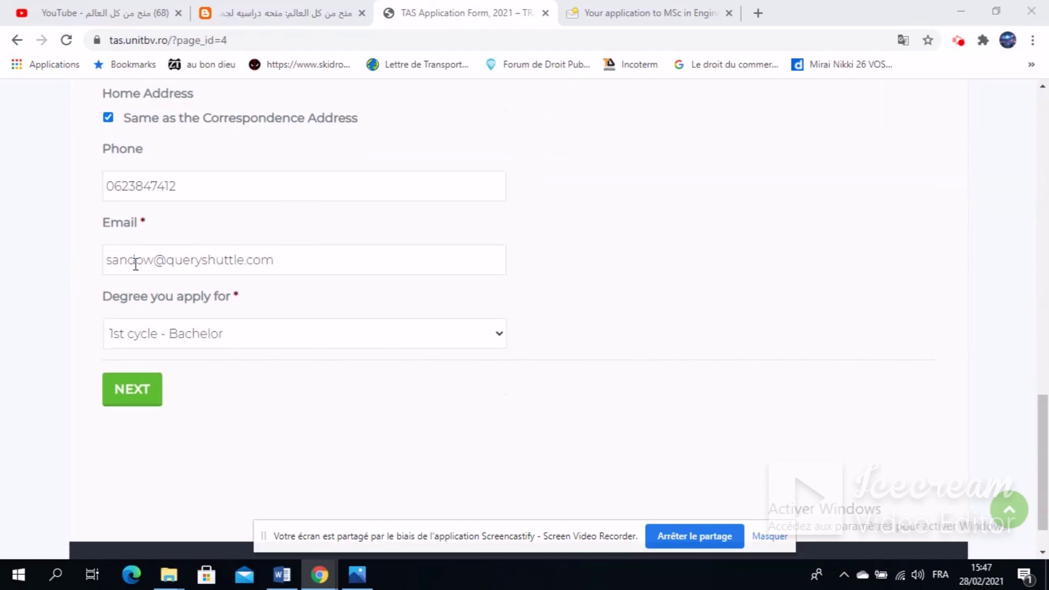
Look through the available degree levels and set the degree applied for to 2nd cycle - Master.
left_click(185, 338)
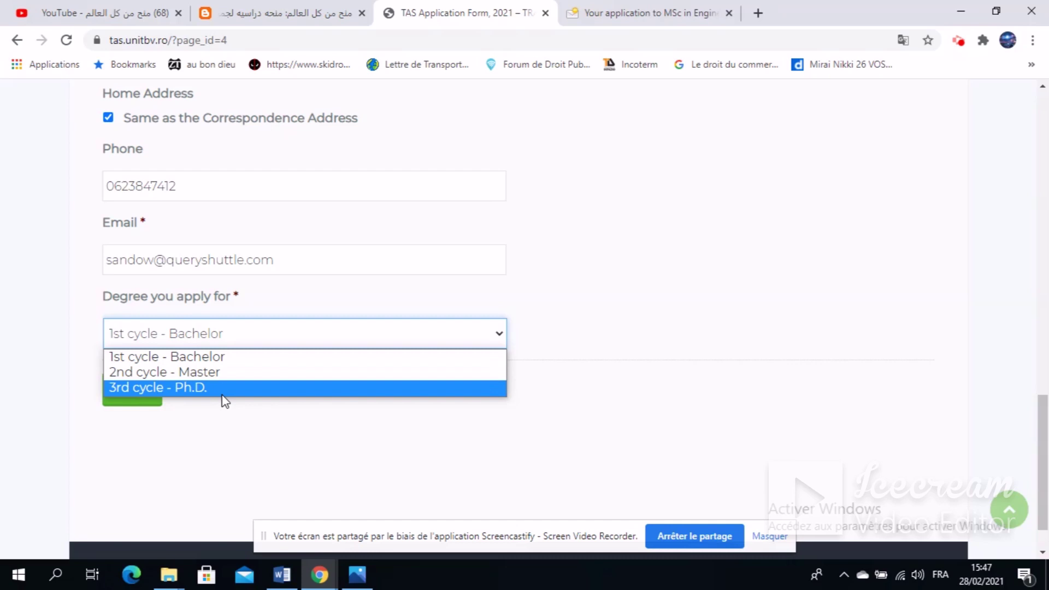
left_click(2, 334)
left_click(242, 342)
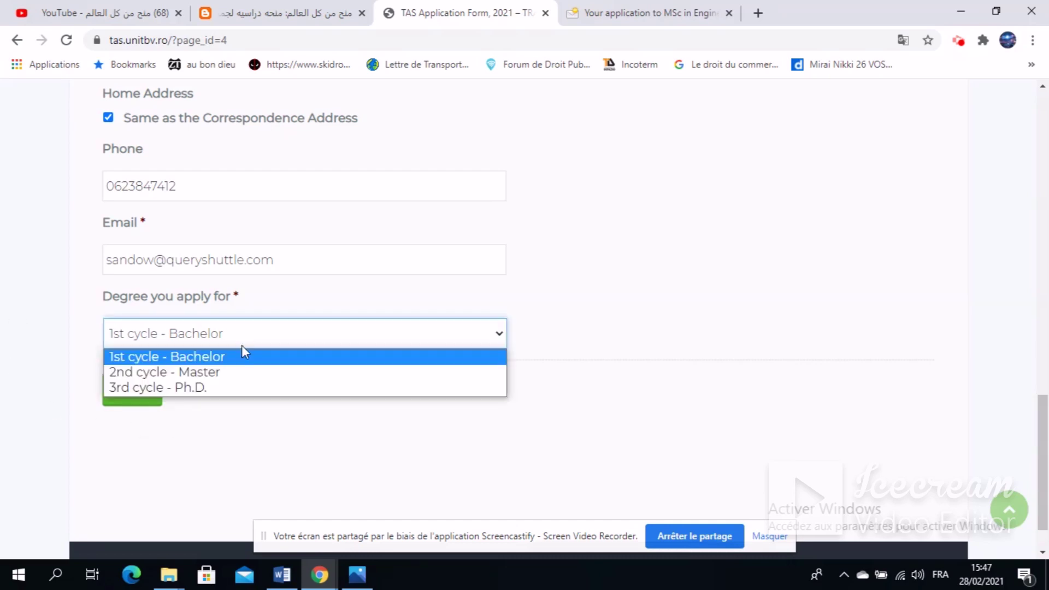
left_click(51, 305)
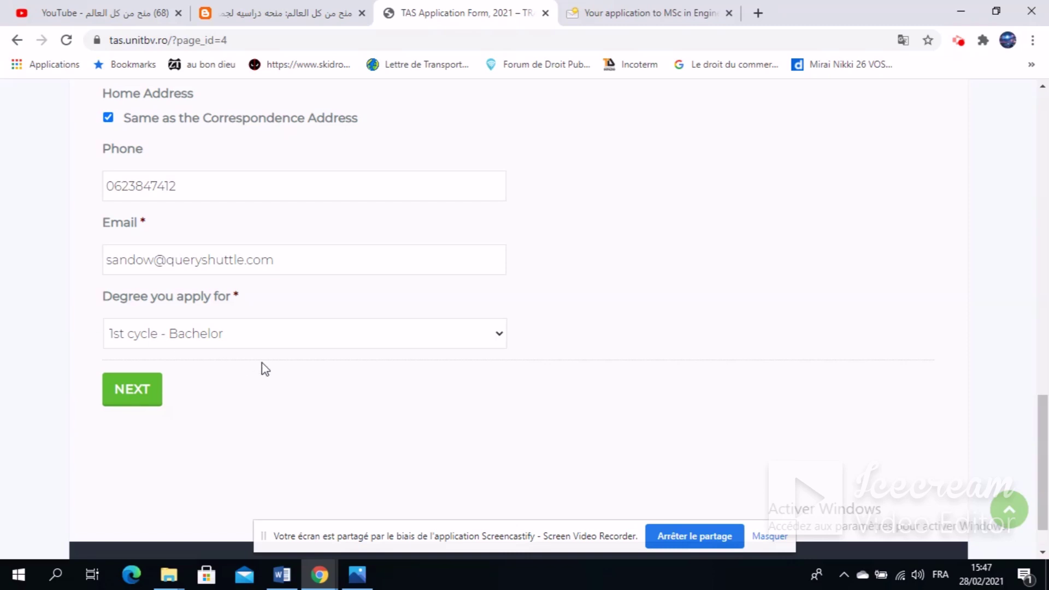
left_click(256, 340)
left_click(5, 312)
left_click(180, 333)
left_click(179, 371)
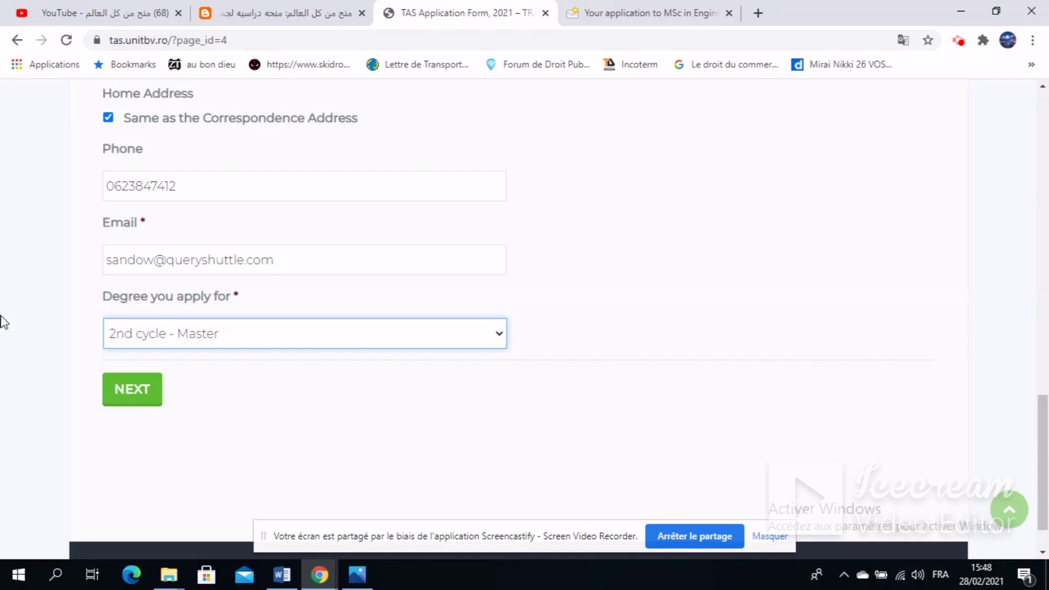
Set the degree applied for to 1st cycle - Bachelor and continue to the form's next page.
left_click(219, 332)
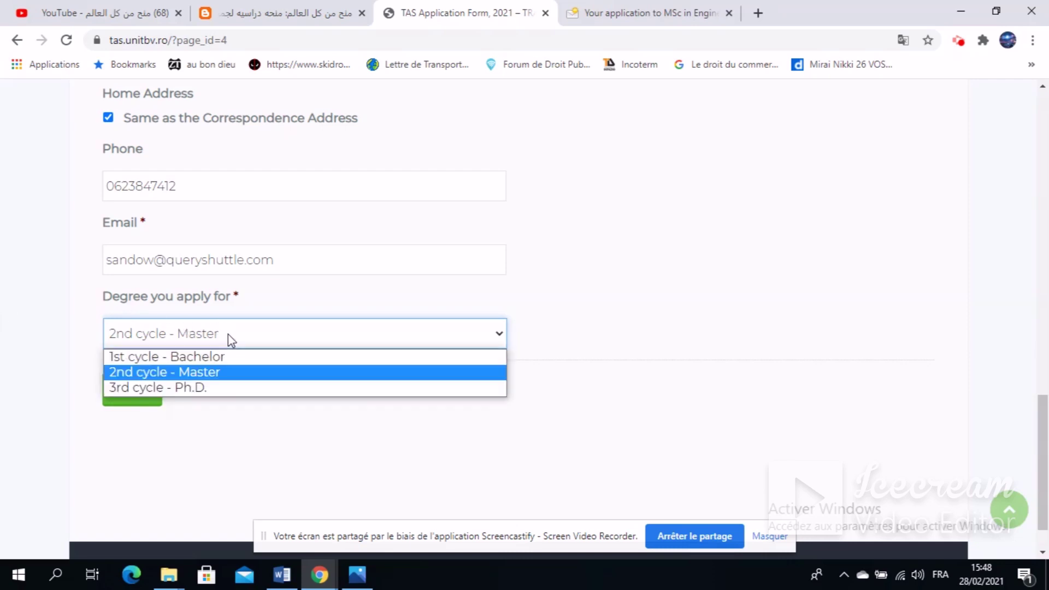
left_click(221, 356)
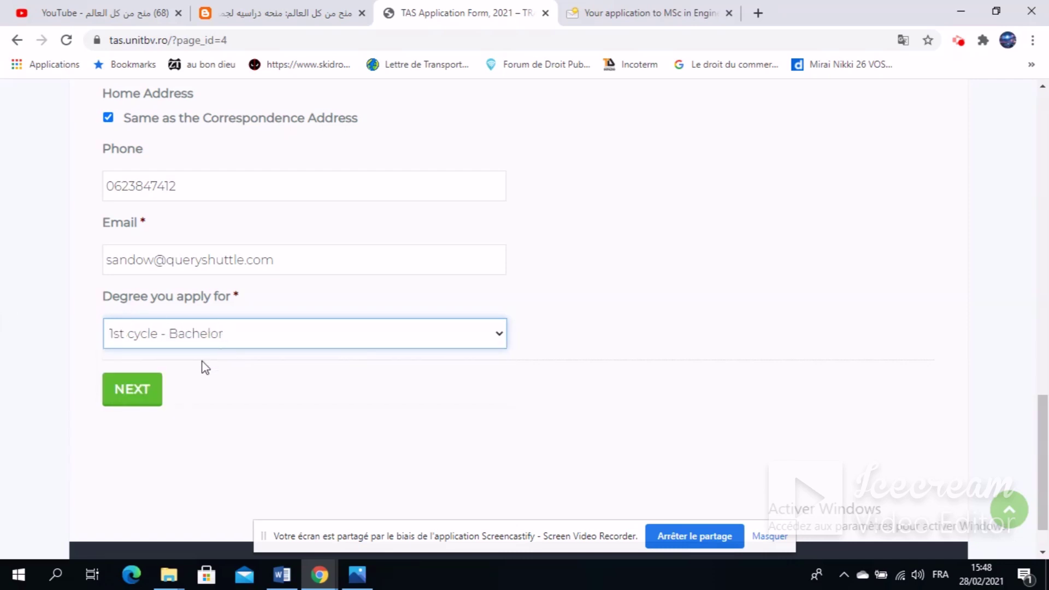
left_click(141, 391)
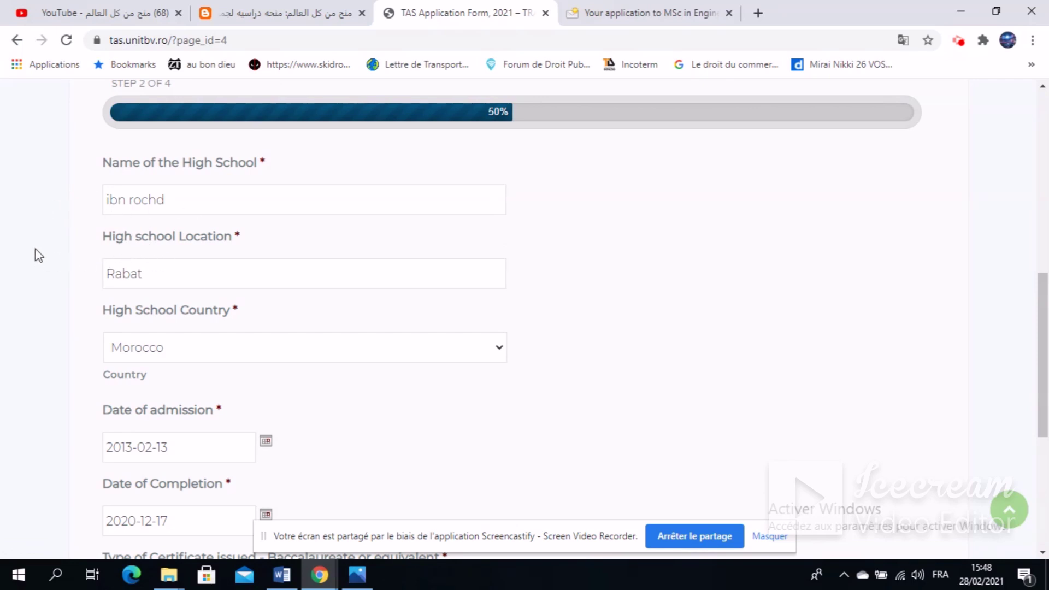
Review the high school name, location, country, dates and certificate fields, and advance the application form.
scroll(38, 285, "down", 1)
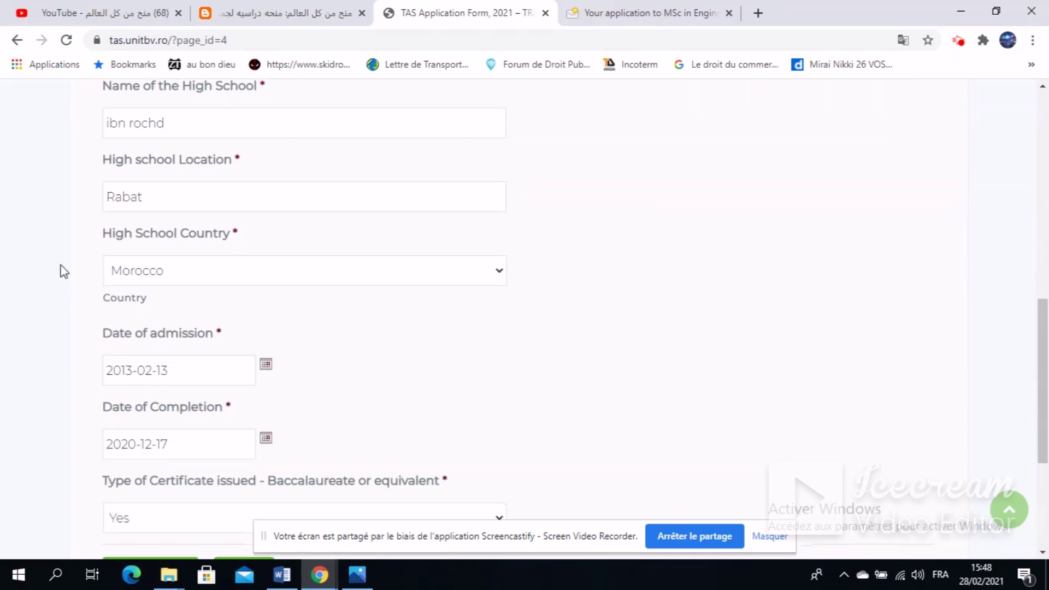
scroll(64, 271, "down", 1)
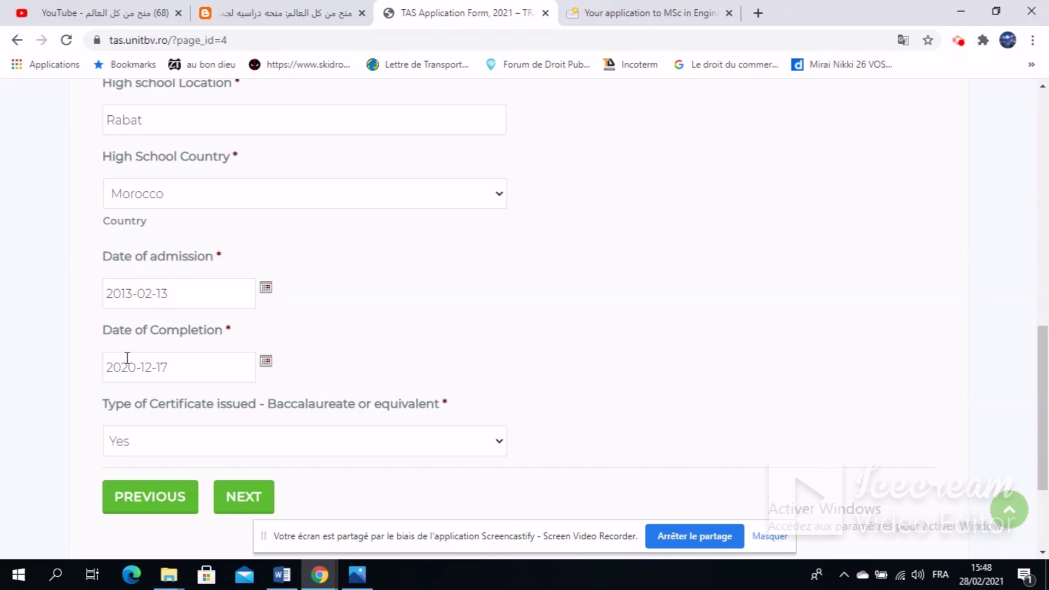
scroll(97, 364, "up", 4)
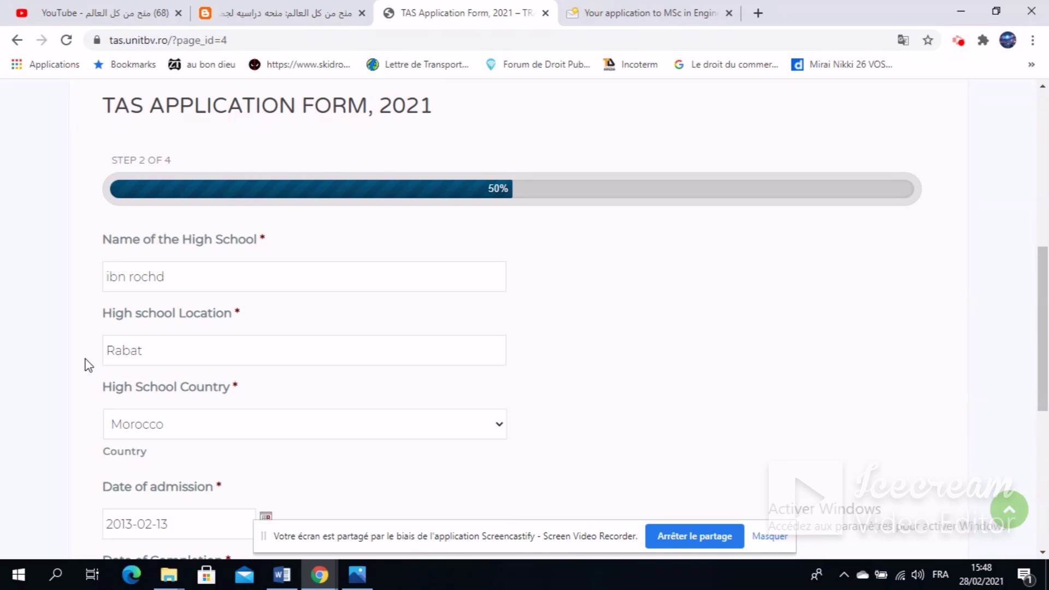
scroll(89, 365, "down", 1)
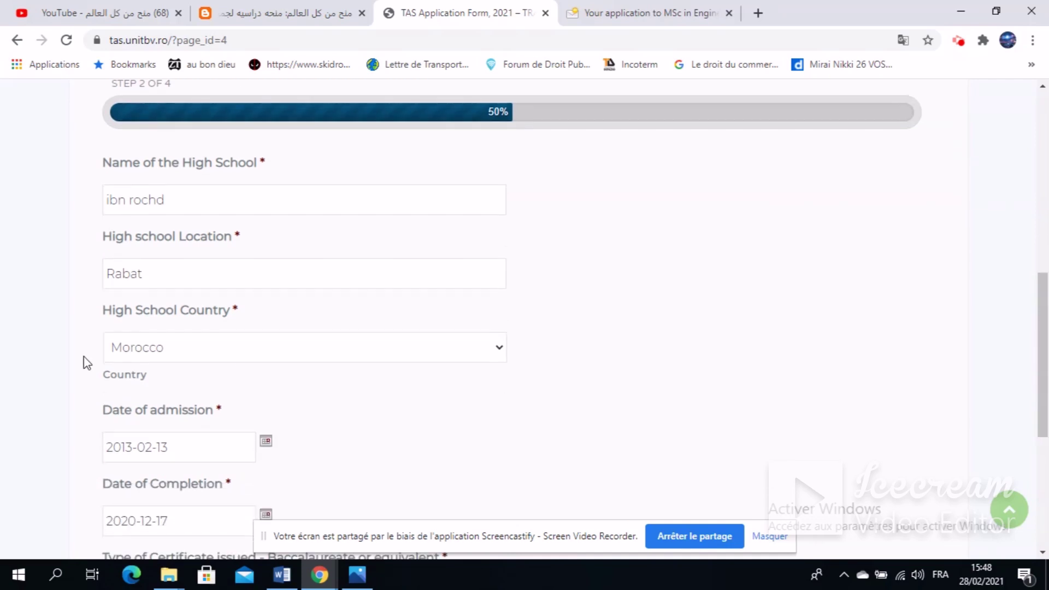
scroll(88, 363, "down", 3)
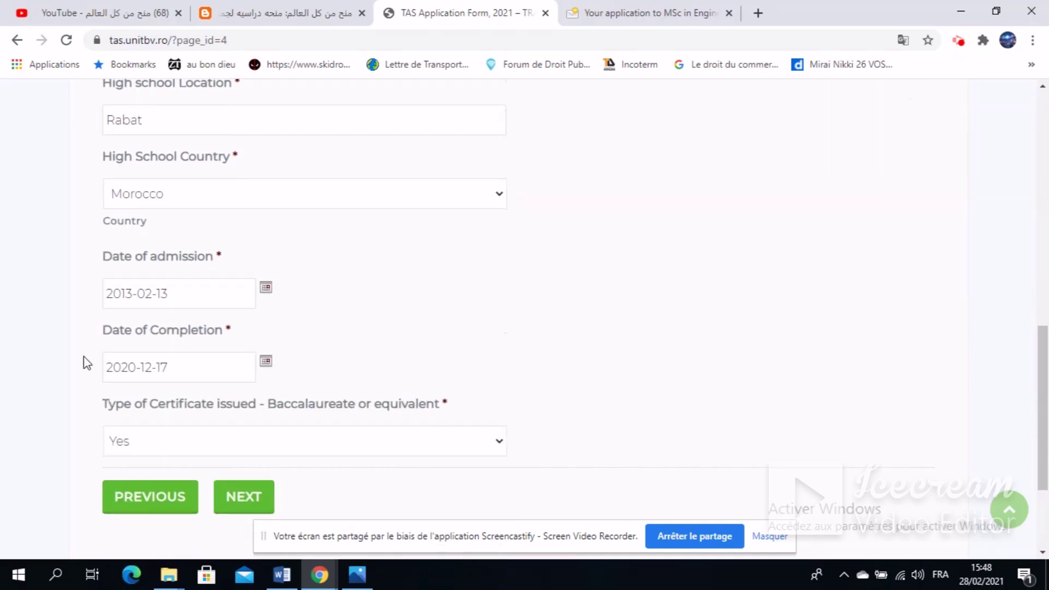
left_click(254, 422)
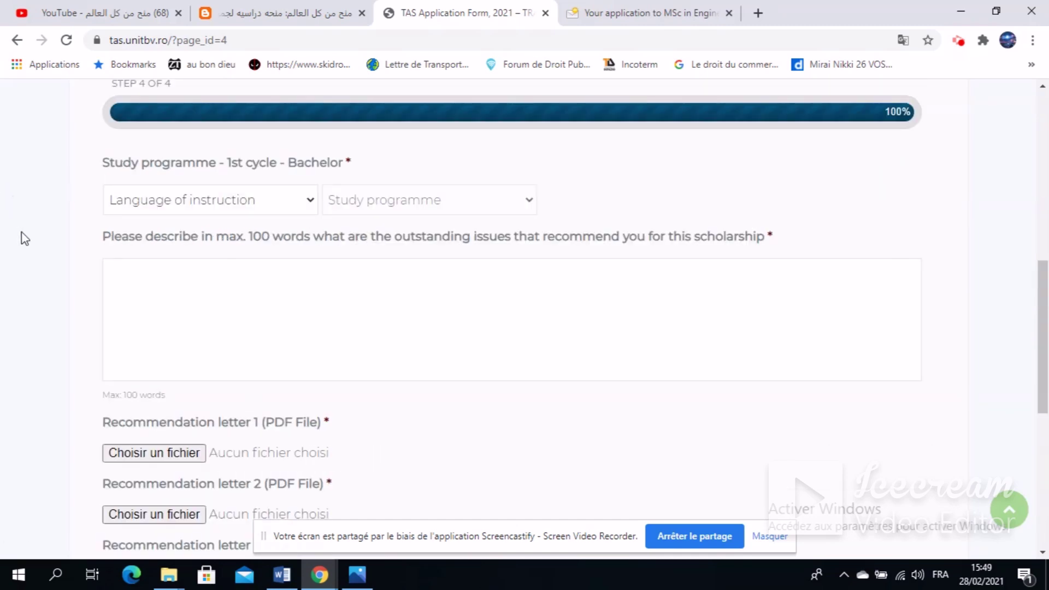
Set the language of instruction for the Bachelor study programme to German.
left_click(238, 203)
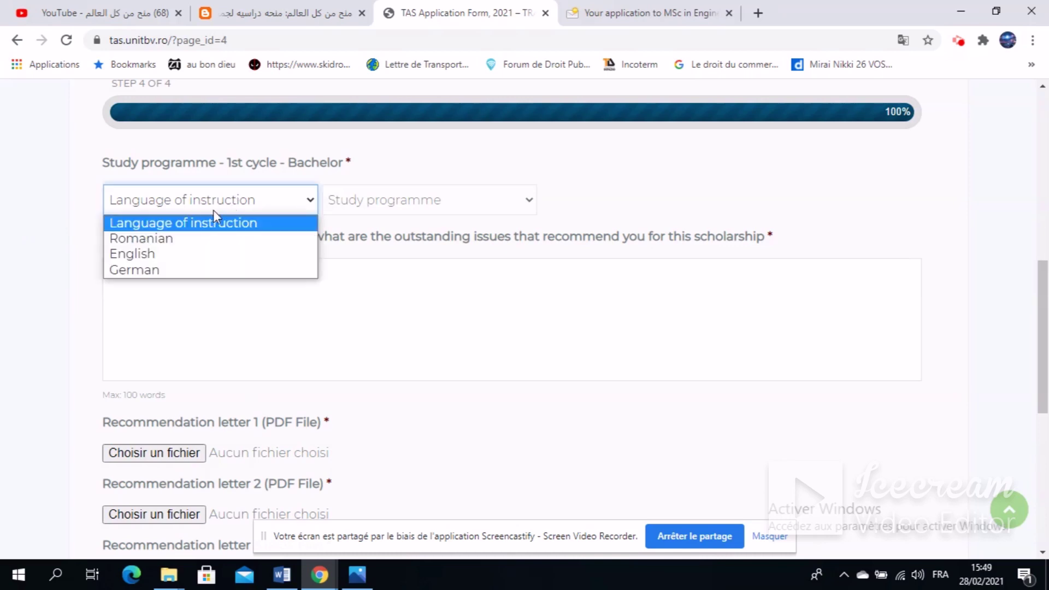
left_click(162, 266)
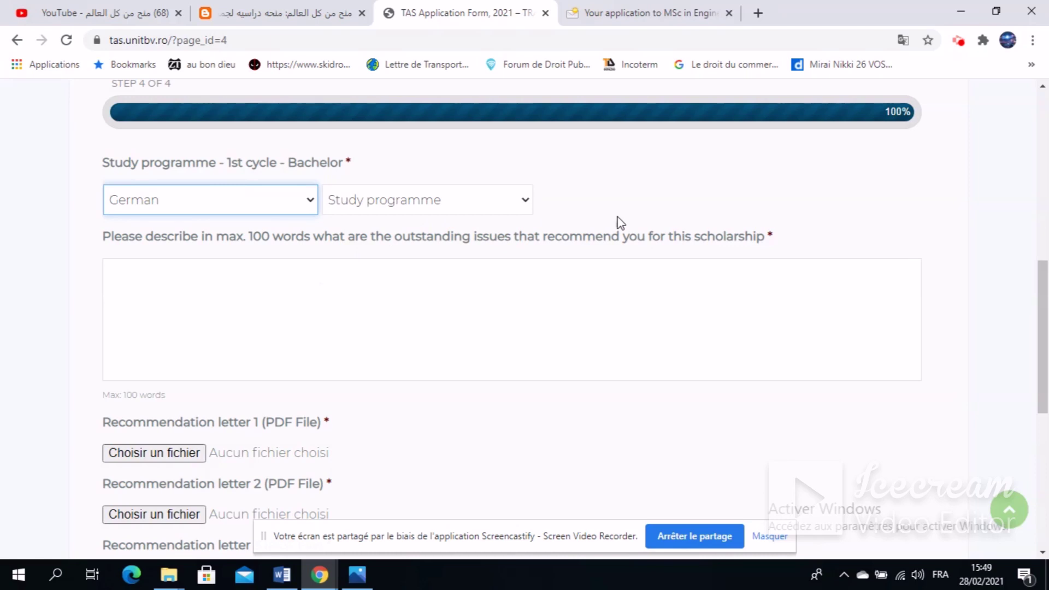
Check the German Bachelor study programmes, set the language of instruction to English and look through the programmes offered in it.
left_click(509, 202)
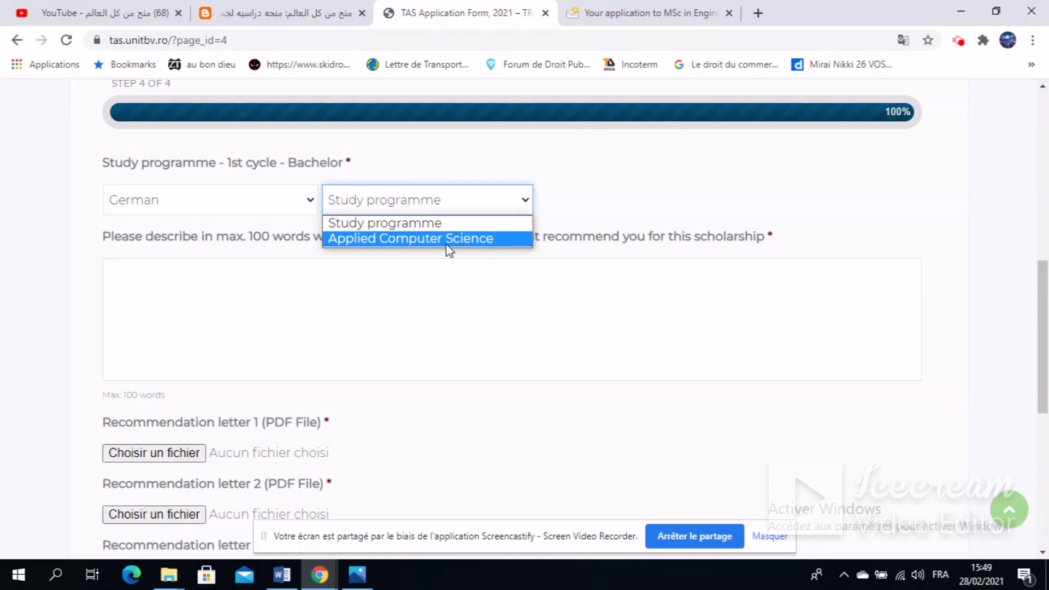
left_click(265, 206)
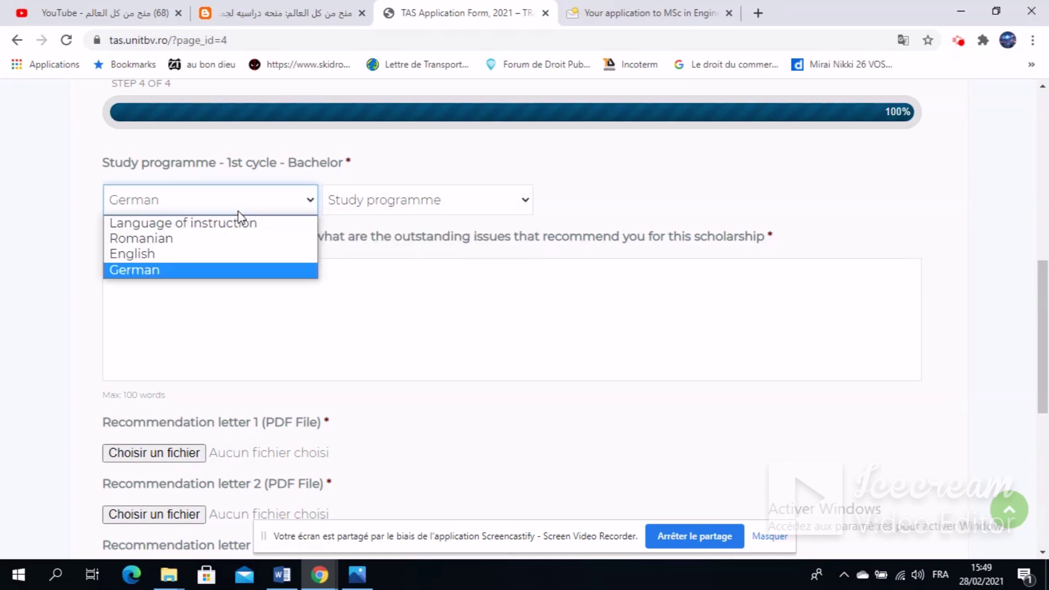
left_click(205, 254)
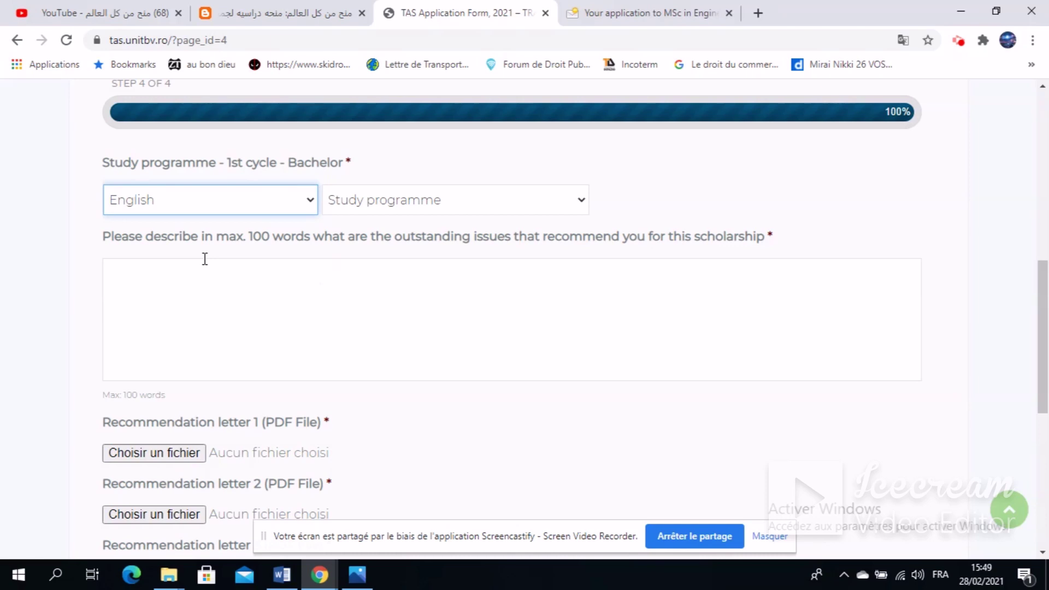
left_click(431, 196)
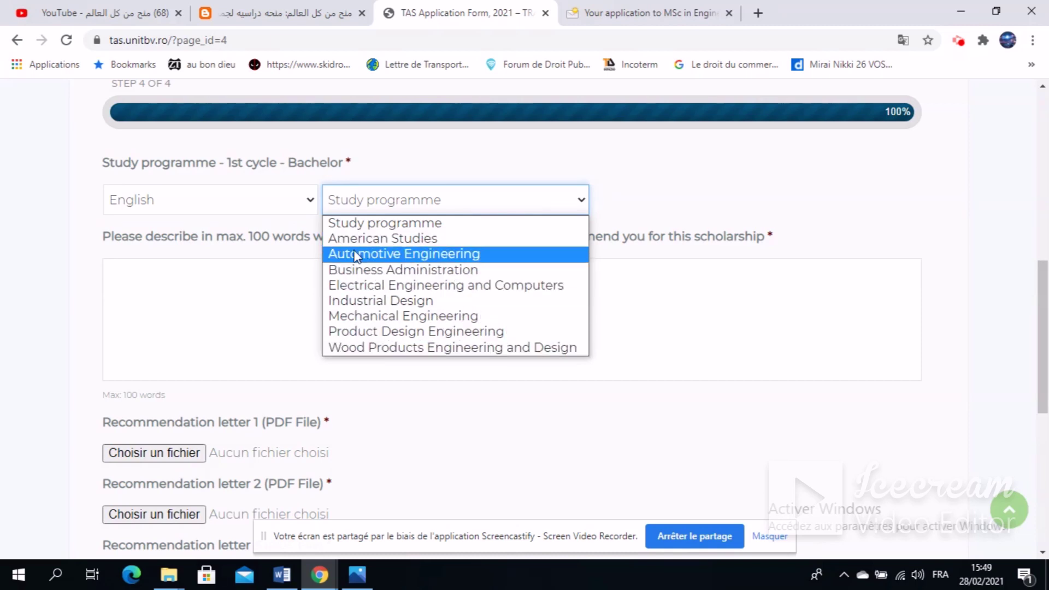
Set the language of instruction to Romanian and look through the full list of Bachelor study programmes without choosing one.
left_click(229, 216)
left_click(153, 237)
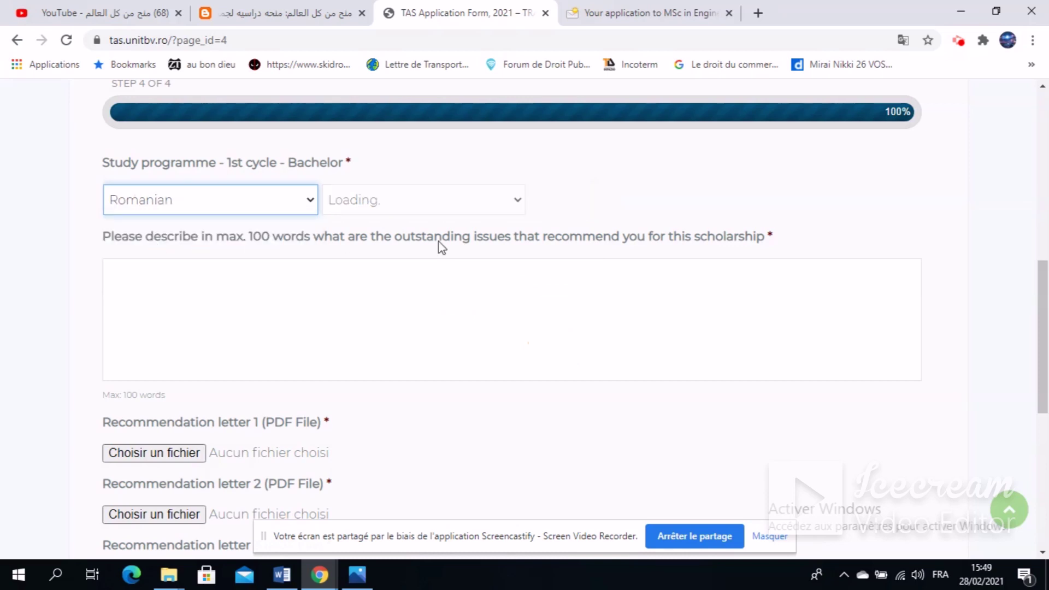
left_click(490, 232)
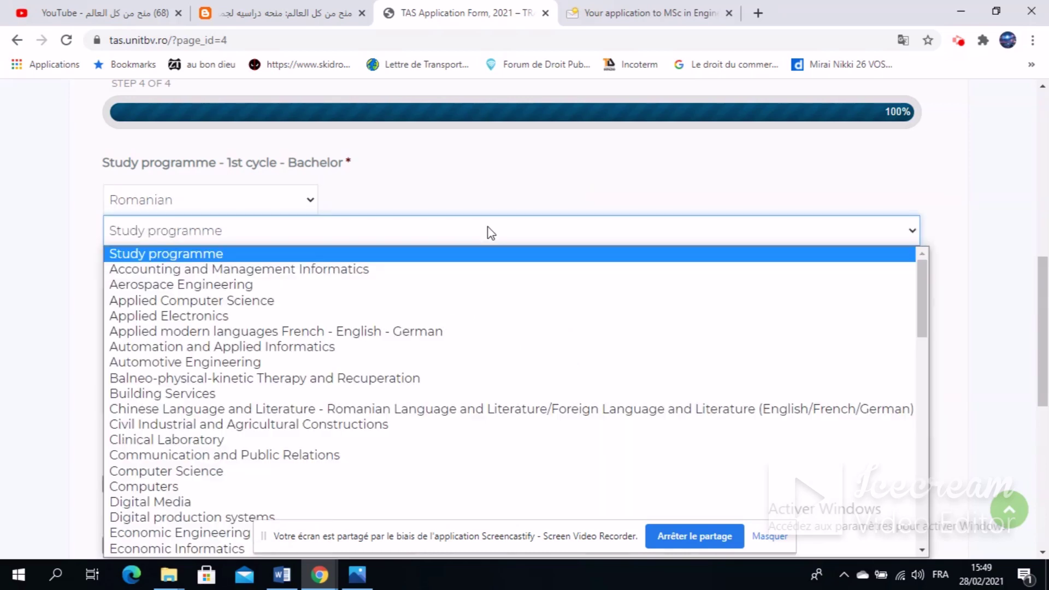
scroll(5, 266, "down", 1)
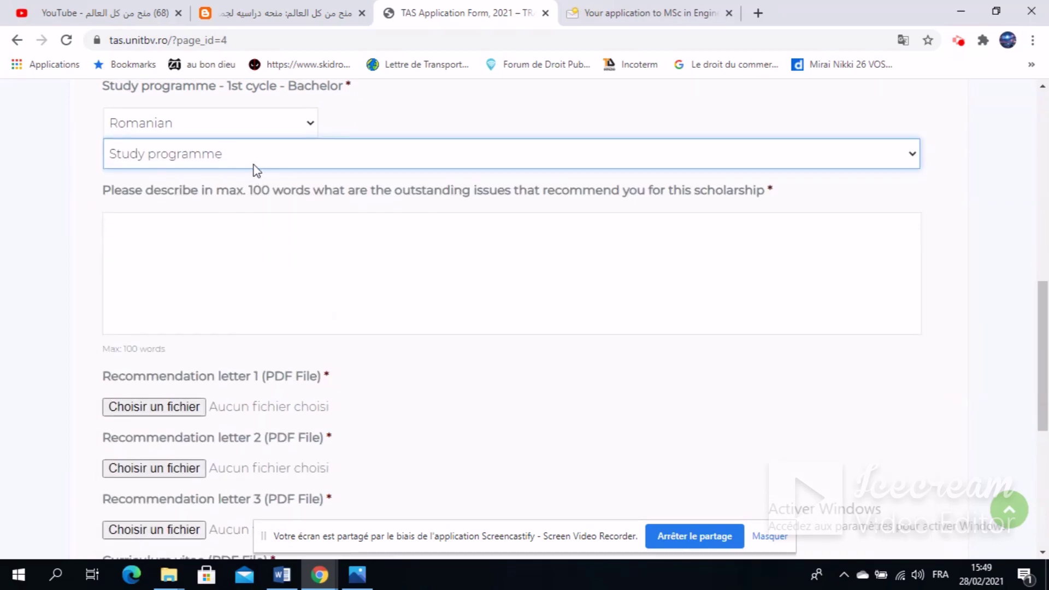
left_click(255, 170)
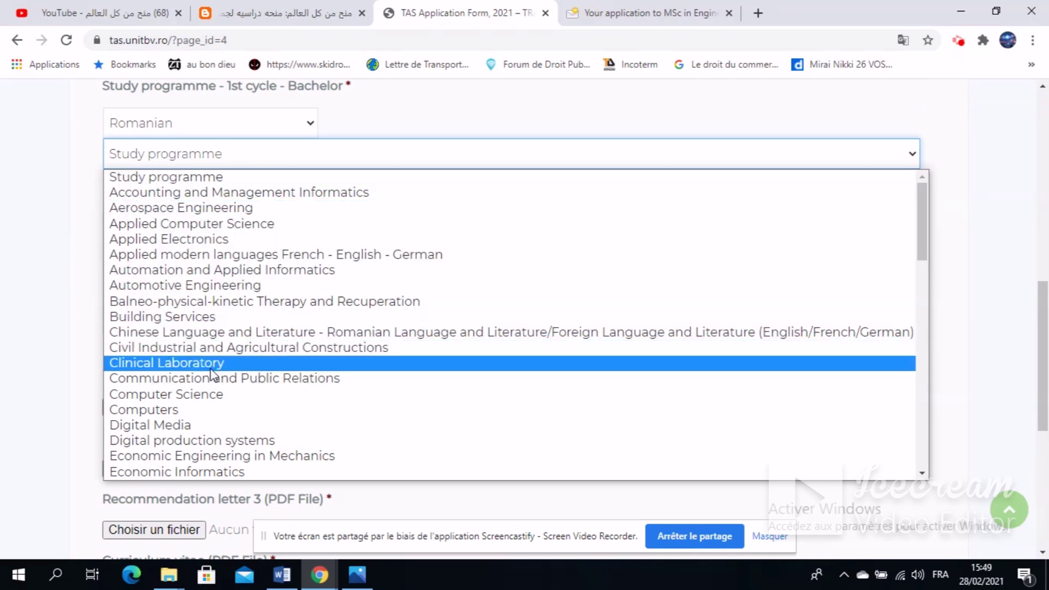
scroll(212, 373, "down", 5)
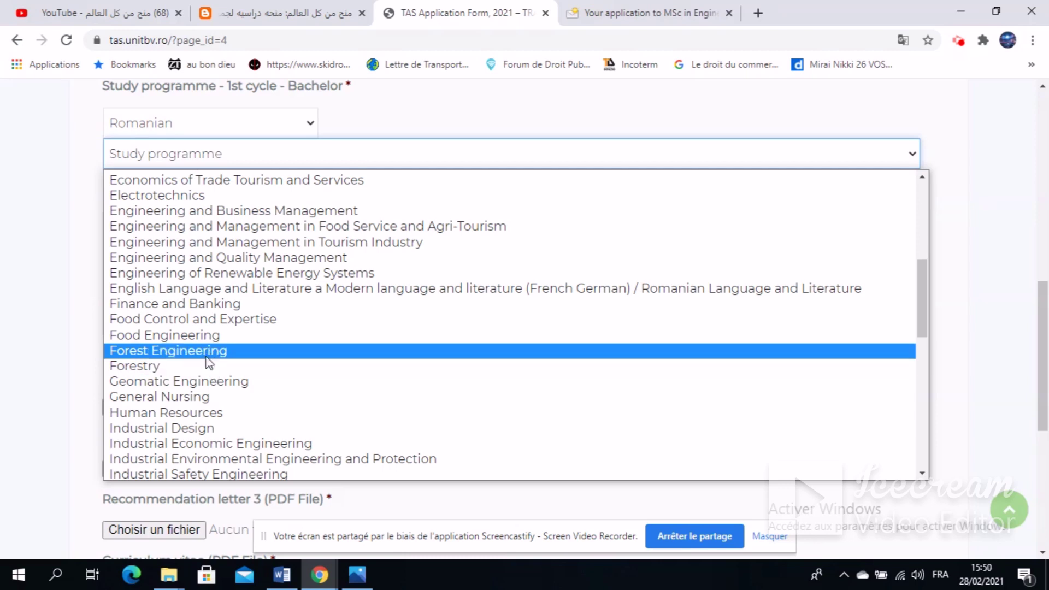
scroll(209, 361, "down", 3)
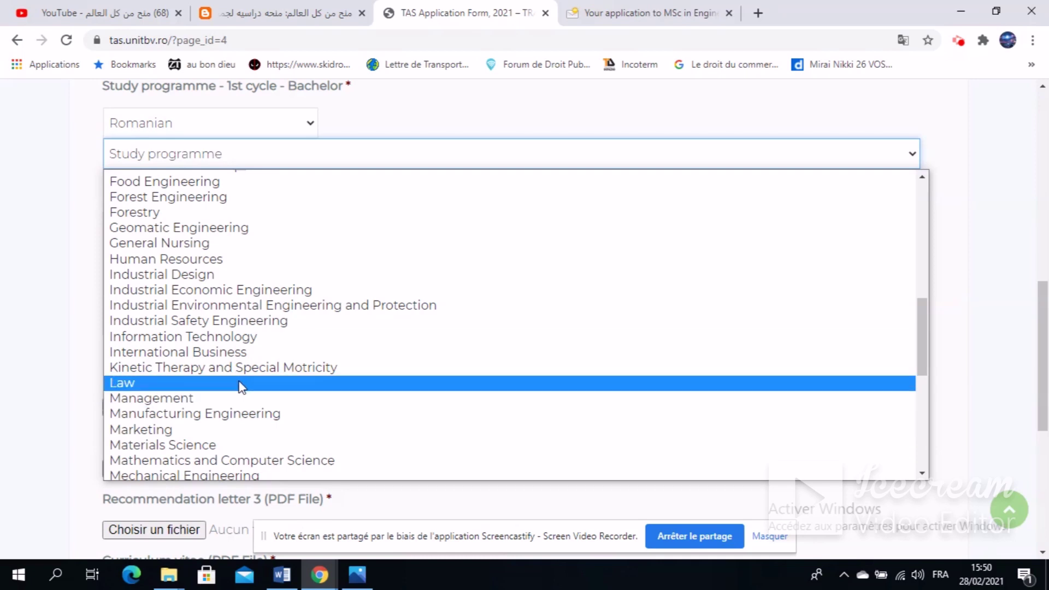
scroll(242, 383, "down", 6)
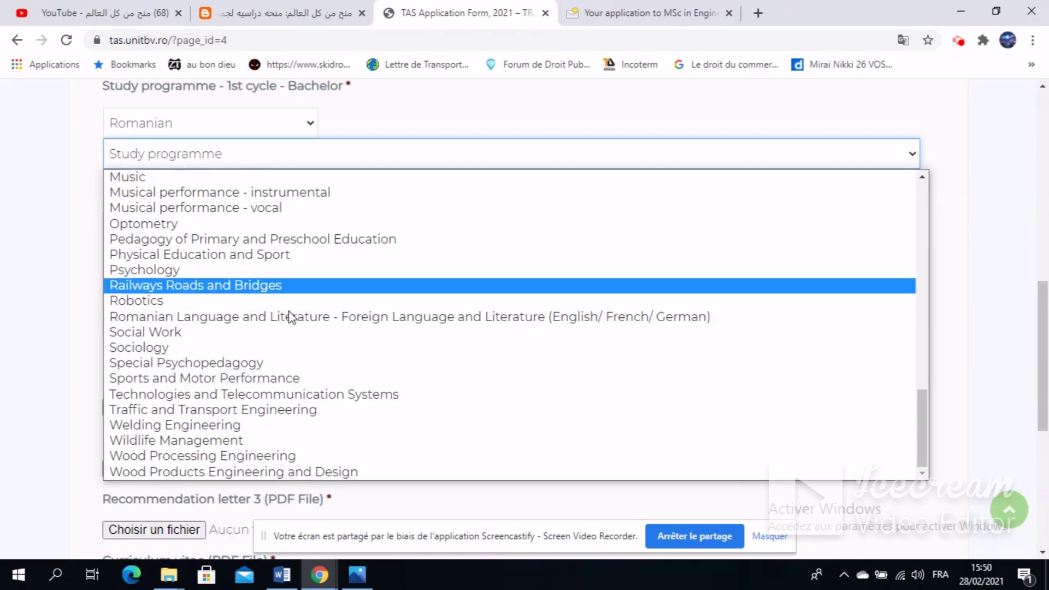
scroll(294, 366, "up", 8)
scroll(295, 367, "up", 8)
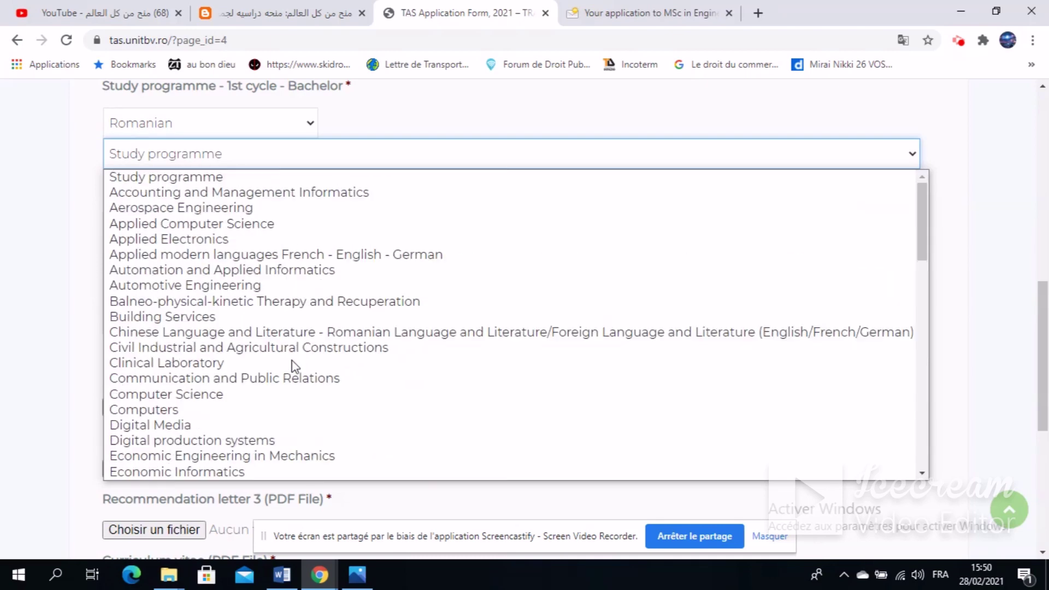
left_click(339, 160)
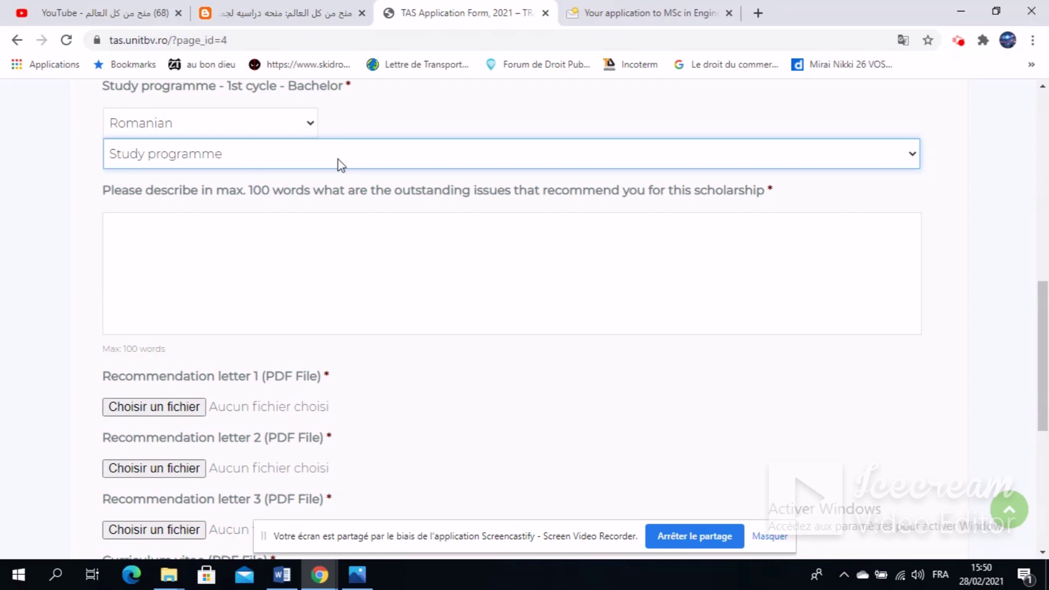
Review the 100-word scholarship statement field and the PDF uploads for recommendation letters, curriculum vitae and motivation letter, down to the form's end.
left_click(330, 274)
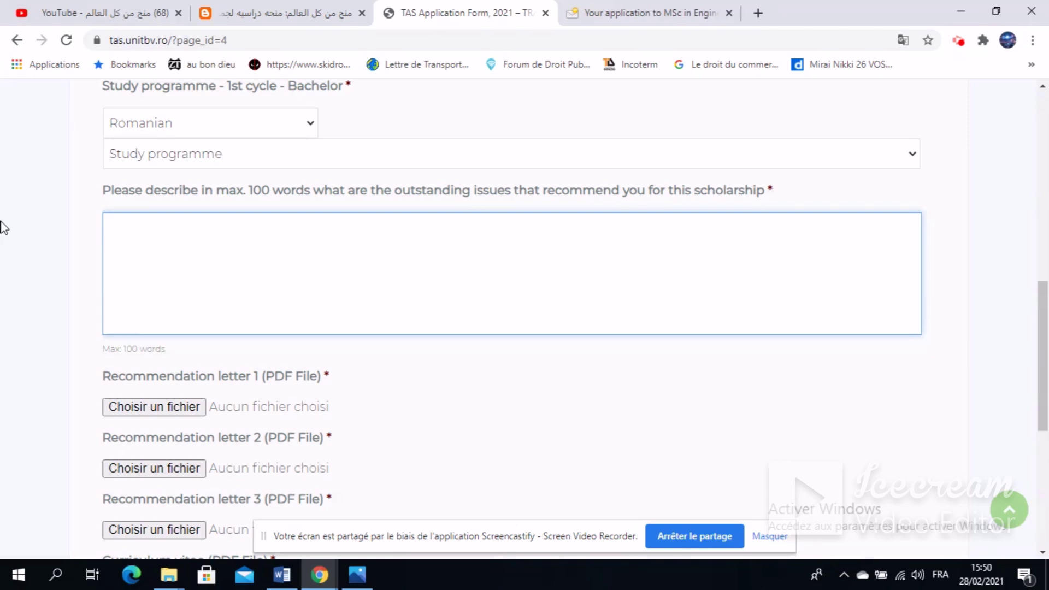
scroll(5, 230, "down", 3)
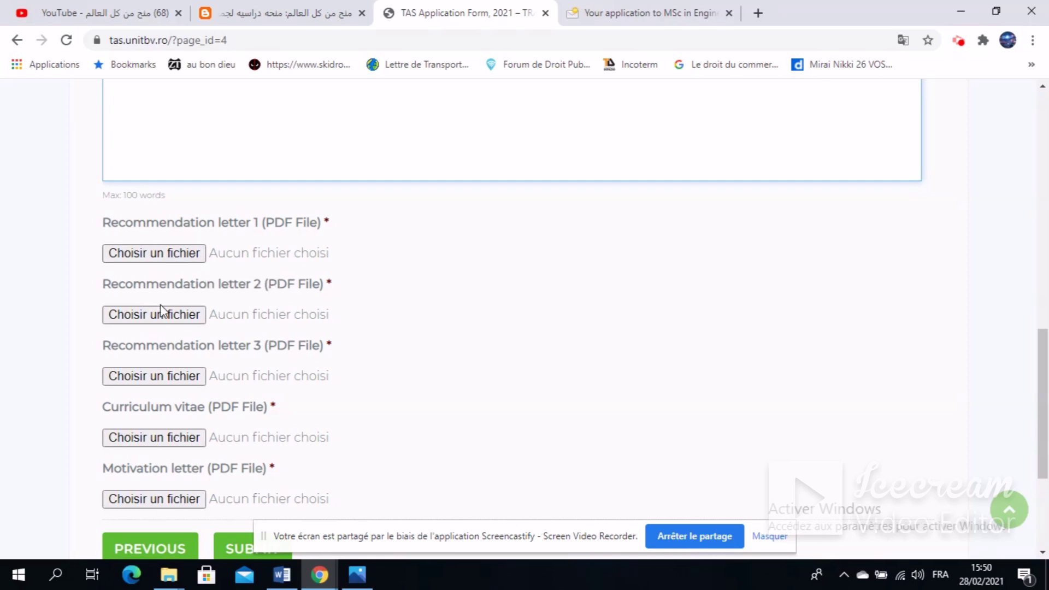
scroll(160, 309, "down", 1)
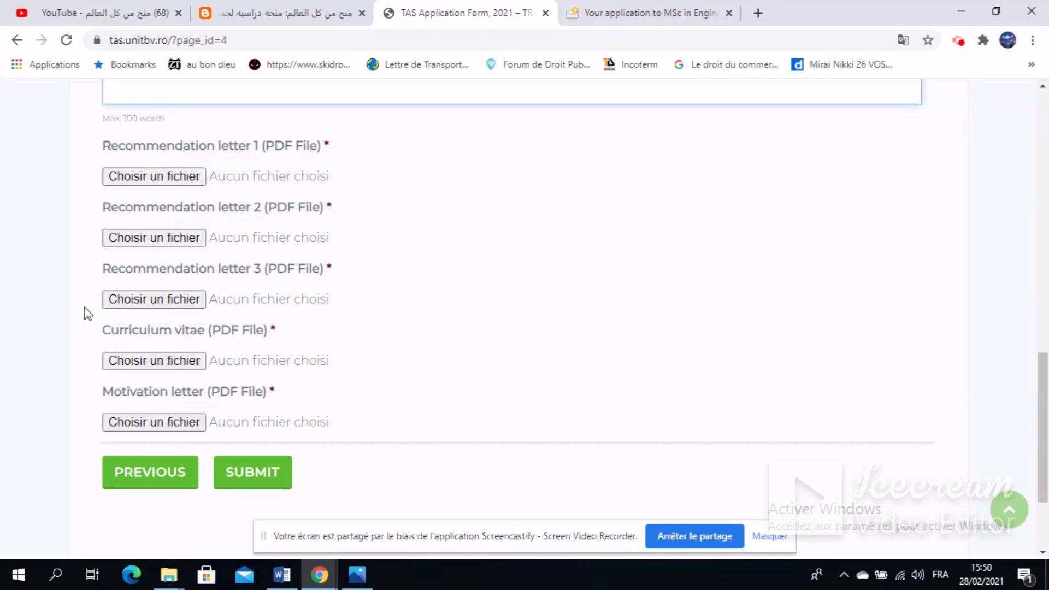
scroll(85, 313, "down", 1)
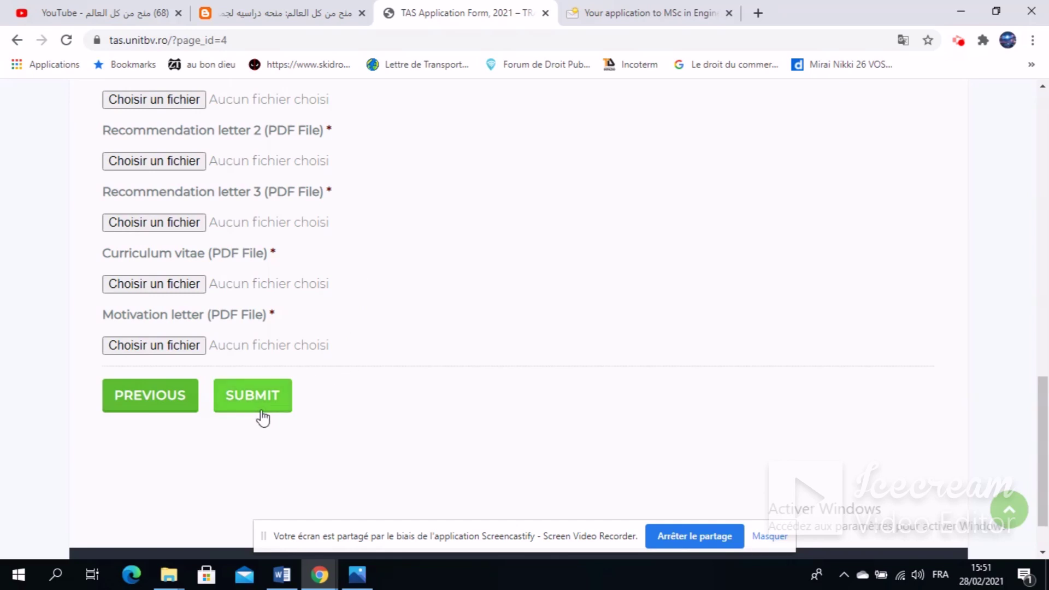
Switch to the scholarship channel's YouTube page and look through its uploaded videos.
left_click(133, 18)
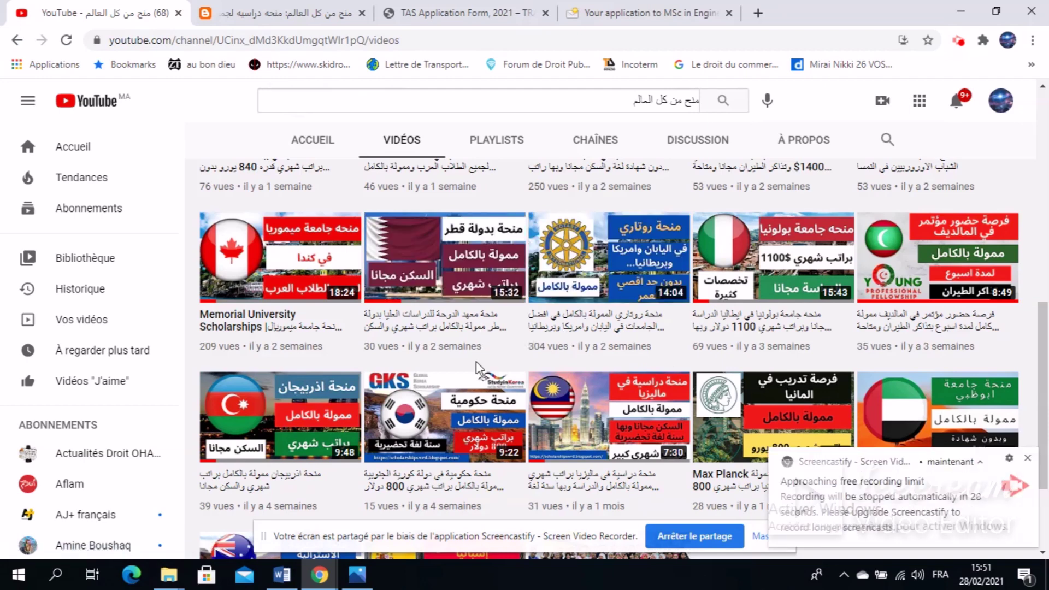
scroll(292, 345, "up", 3)
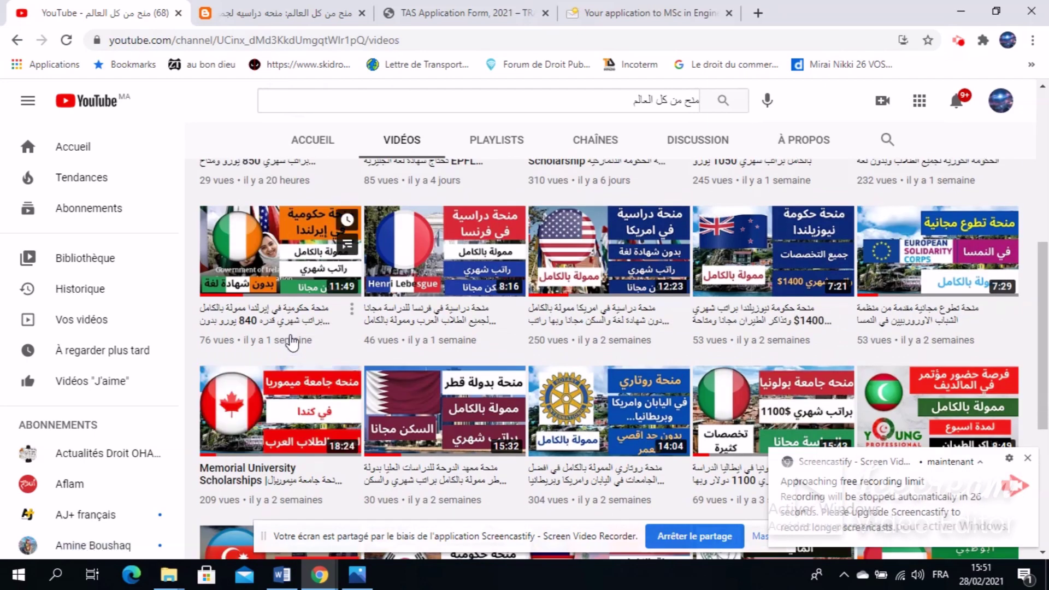
scroll(293, 345, "up", 3)
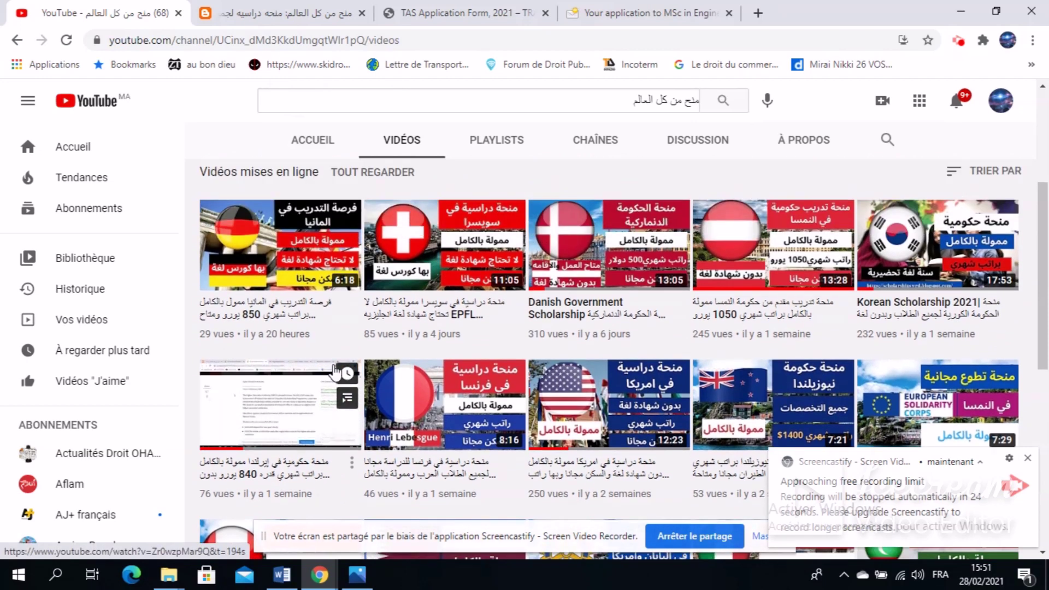
mouse_move(323, 343)
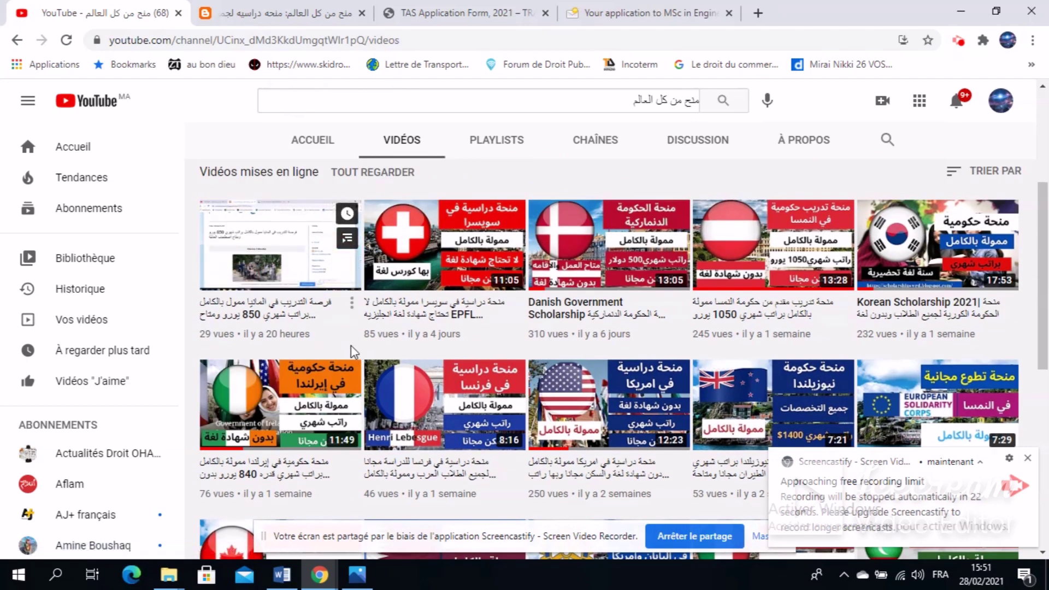
scroll(358, 345, "down", 1)
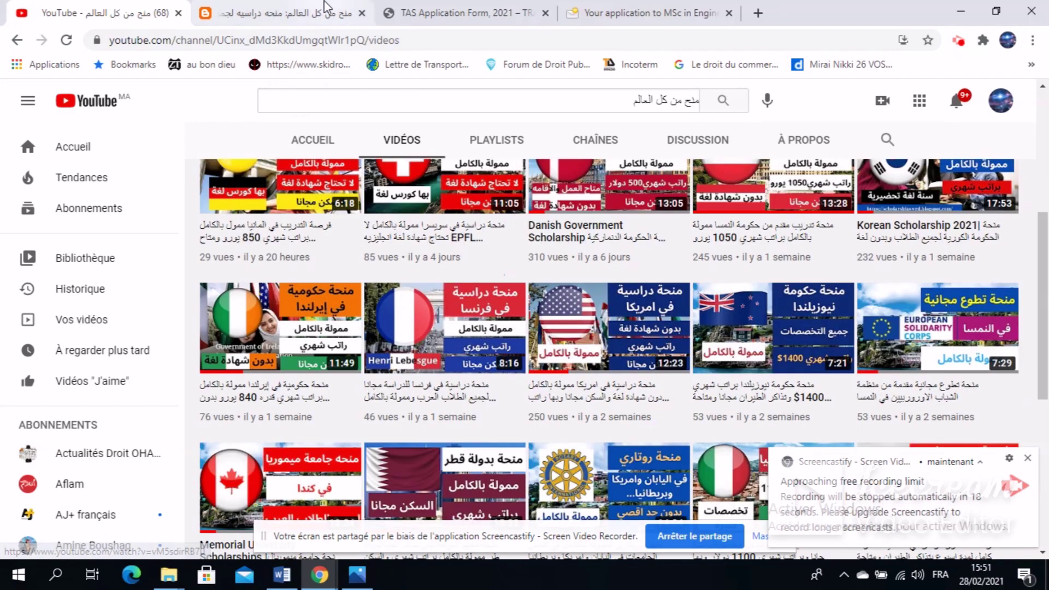
Switch to the blog post on the Transilvania University of Brașov scholarship and review it from the application links back up to its title.
left_click(327, 8)
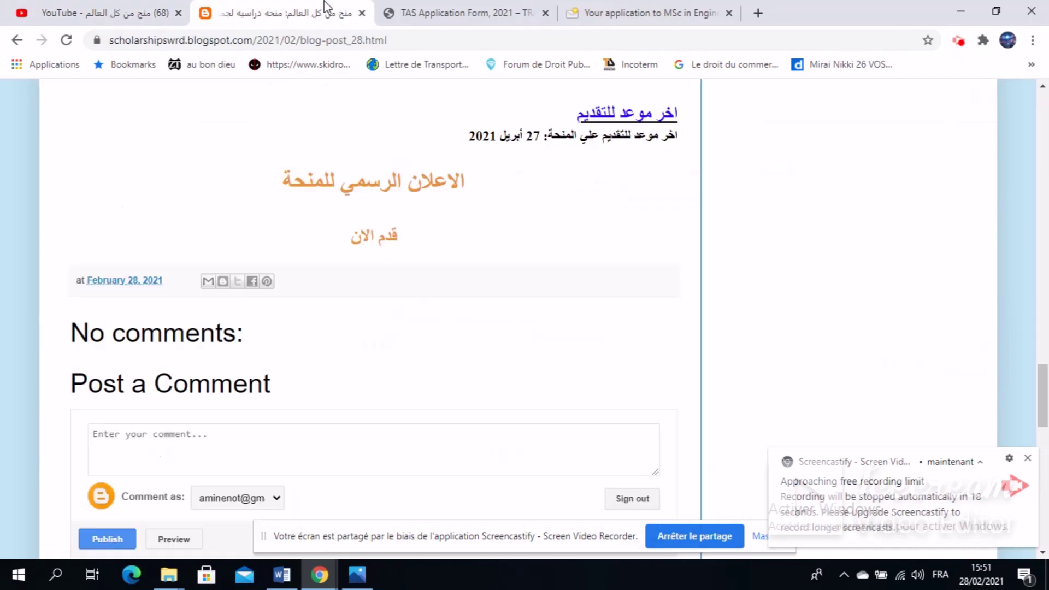
scroll(449, 268, "up", 12)
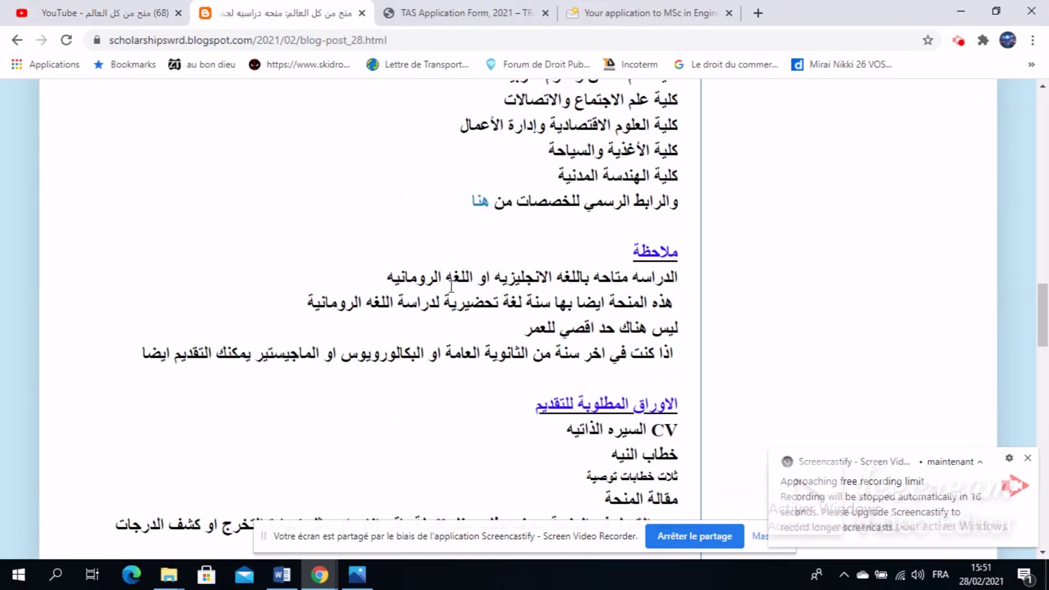
scroll(452, 286, "up", 10)
scroll(451, 286, "up", 9)
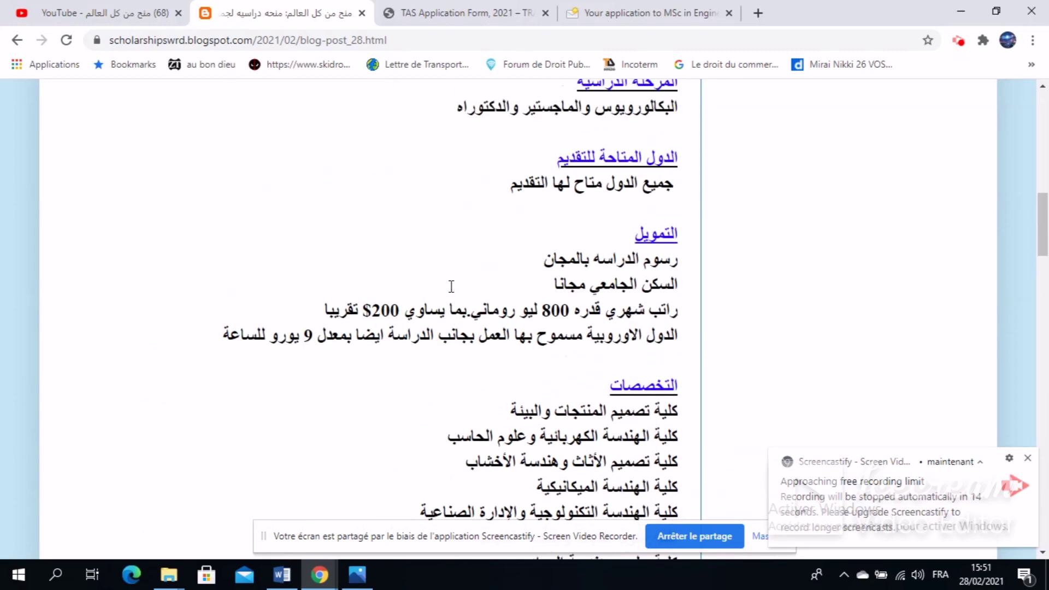
scroll(450, 290, "up", 5)
scroll(452, 293, "up", 1)
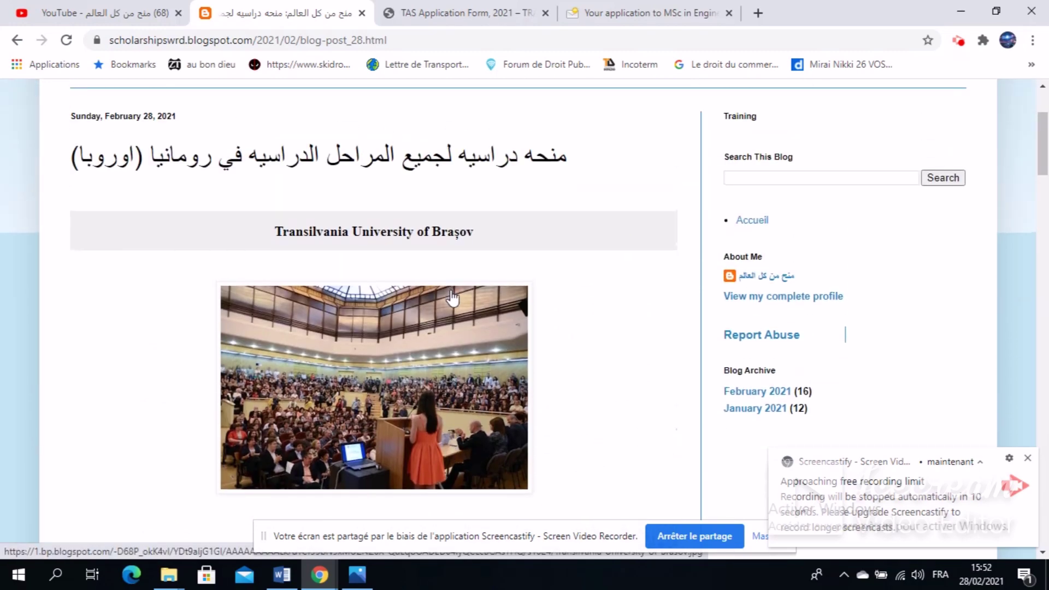
scroll(453, 294, "up", 3)
scroll(454, 295, "down", 1)
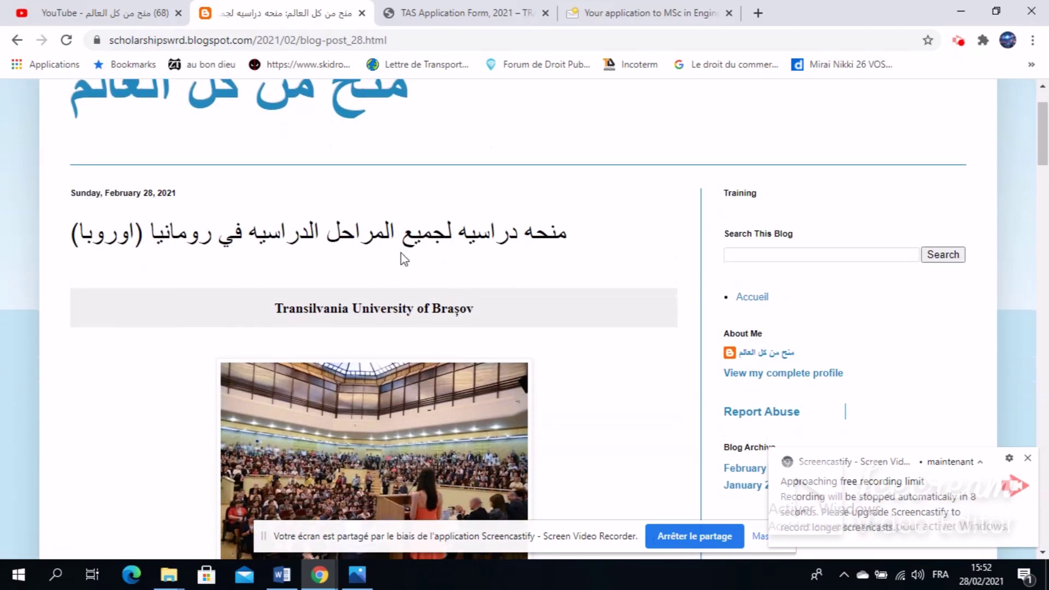
Return to the YouTube channel's videos page and view the channel header.
left_click(165, 10)
scroll(421, 317, "up", 5)
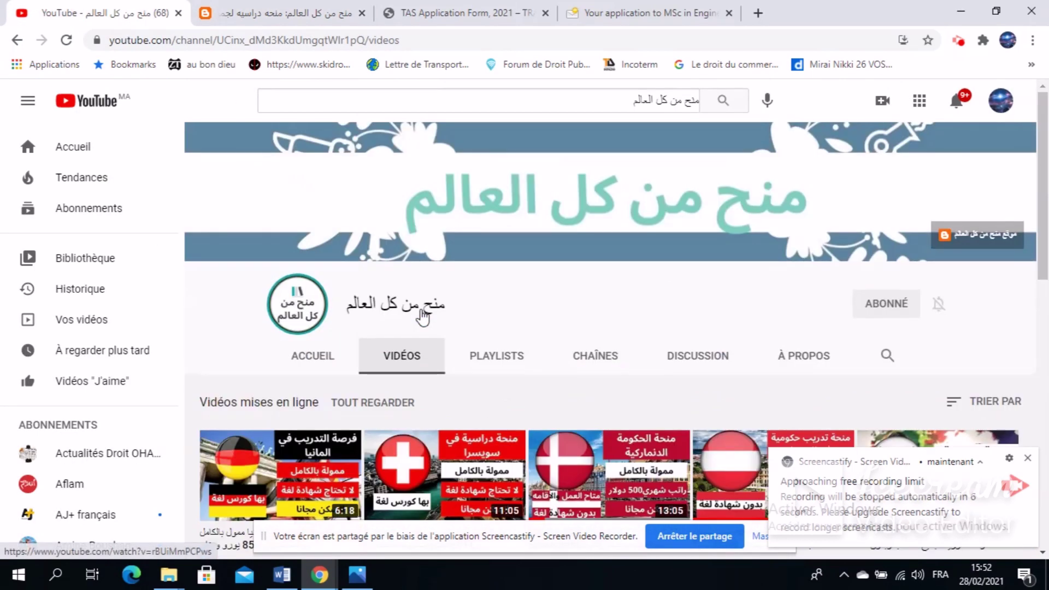